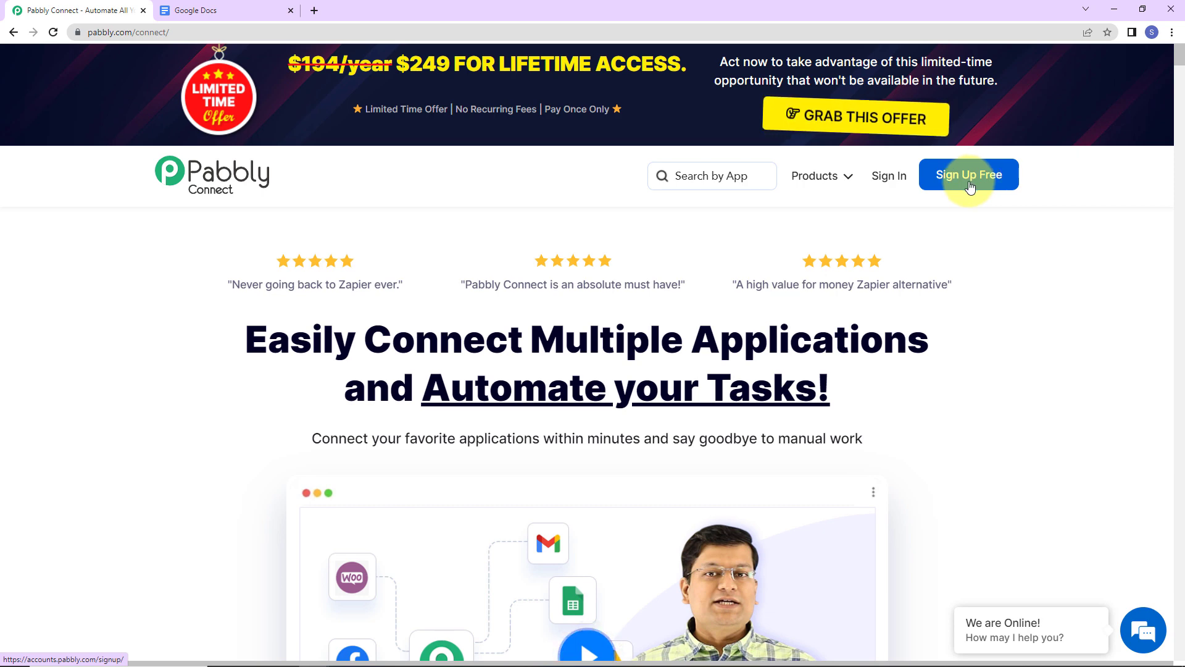
# - Sign in to the Pabbly account and launch Pabbly Connect from the All Apps page
pyautogui.click(889, 182)
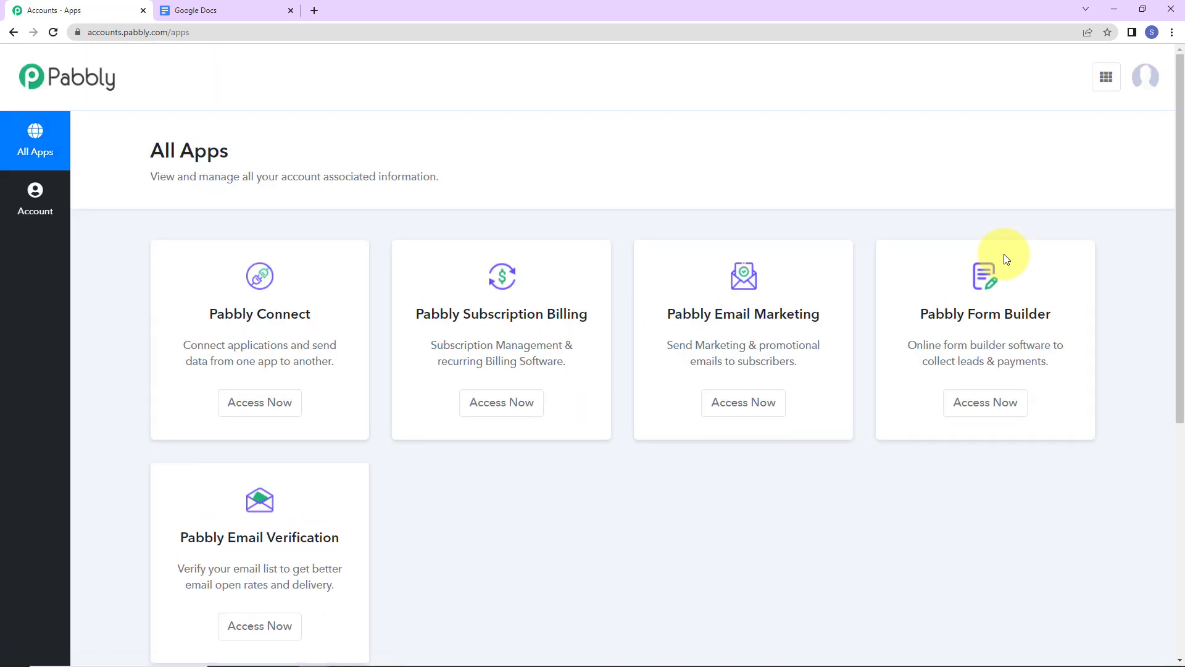
pyautogui.click(268, 411)
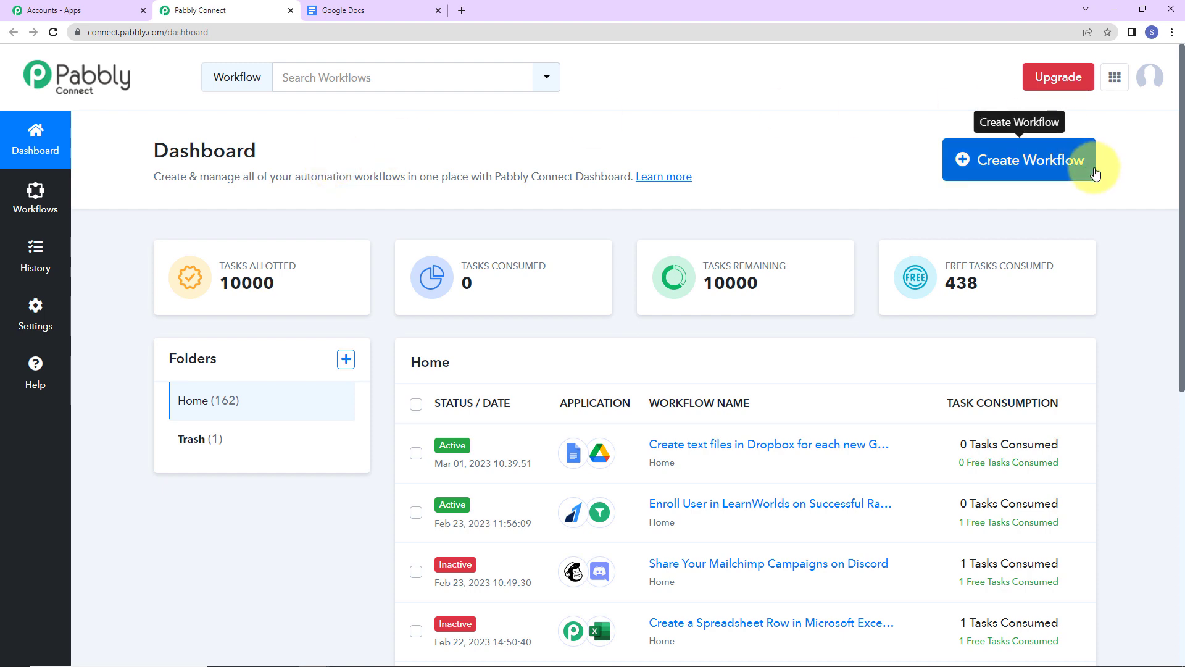
# - Create a workflow named 'Create text files in Dropbox for each new Google Document'
pyautogui.click(1024, 162)
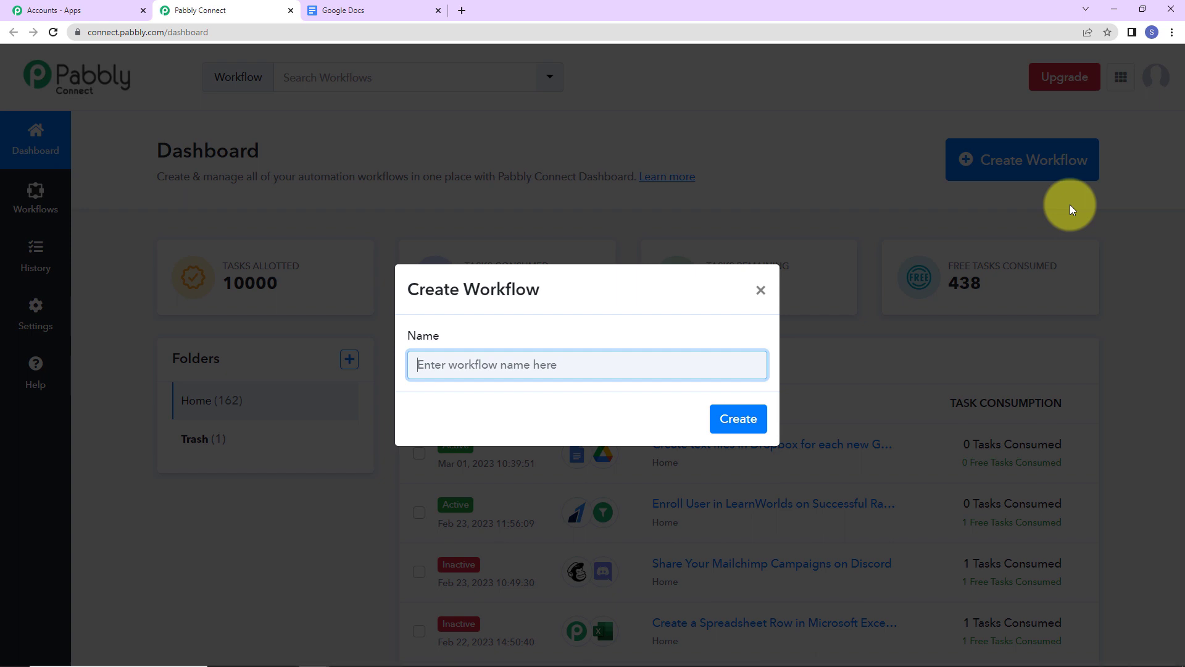
pyautogui.write('Create text files in Dropbox for each new Google Document')
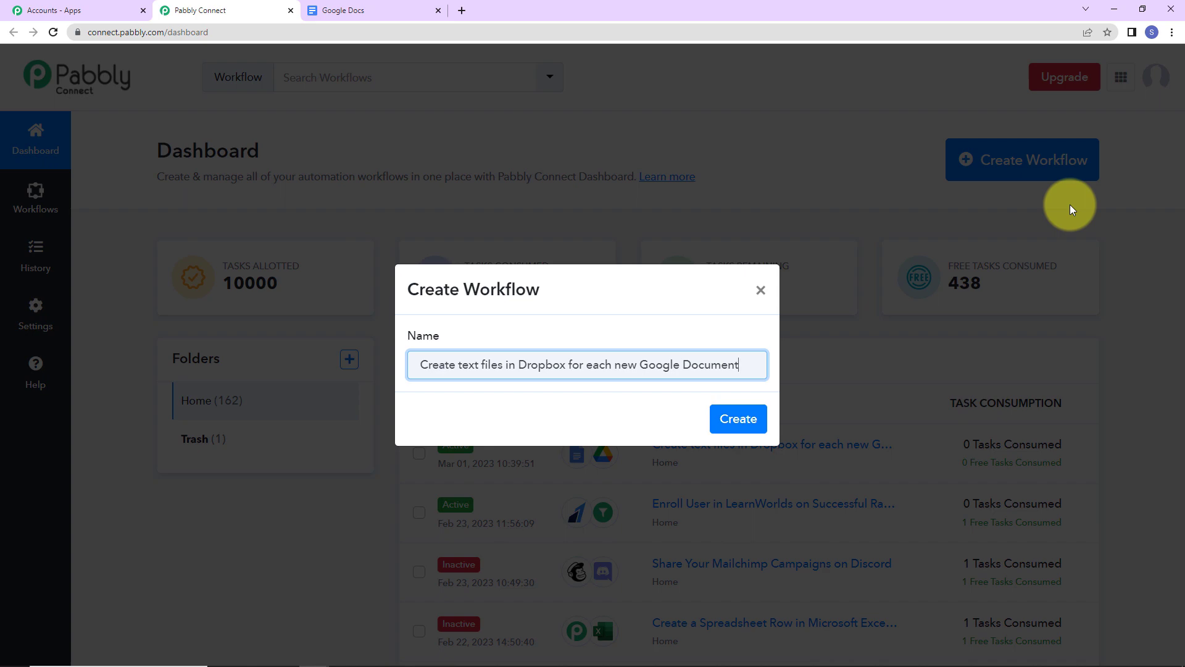
pyautogui.click(750, 426)
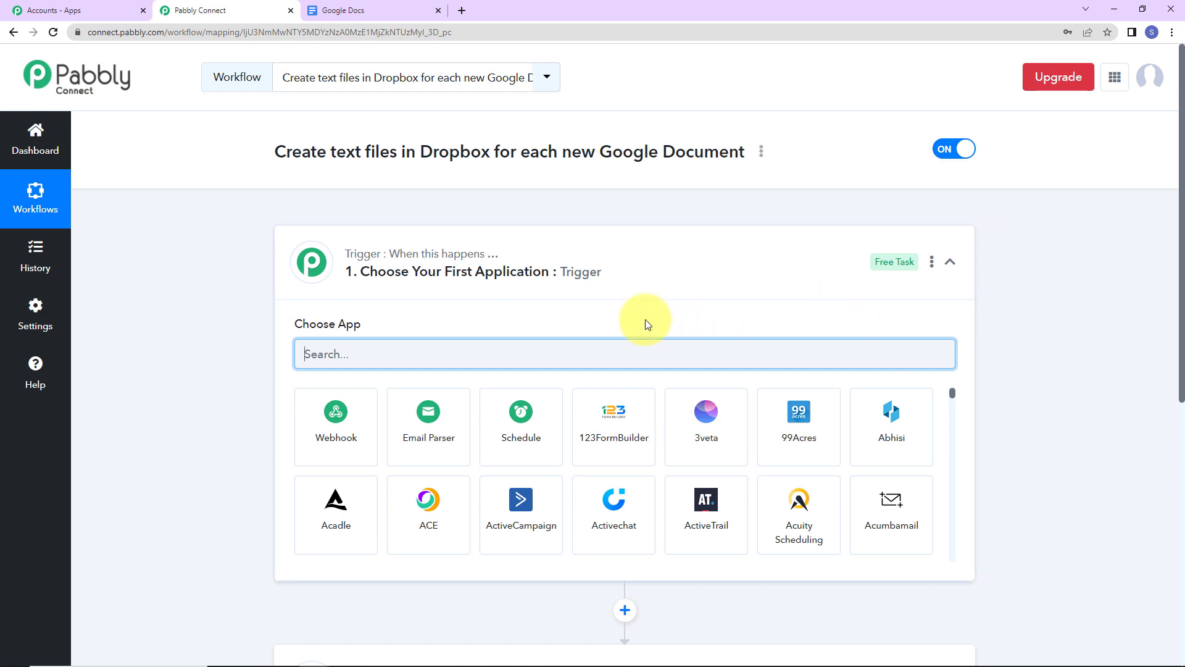
pyautogui.scroll(-5, 644, 320)
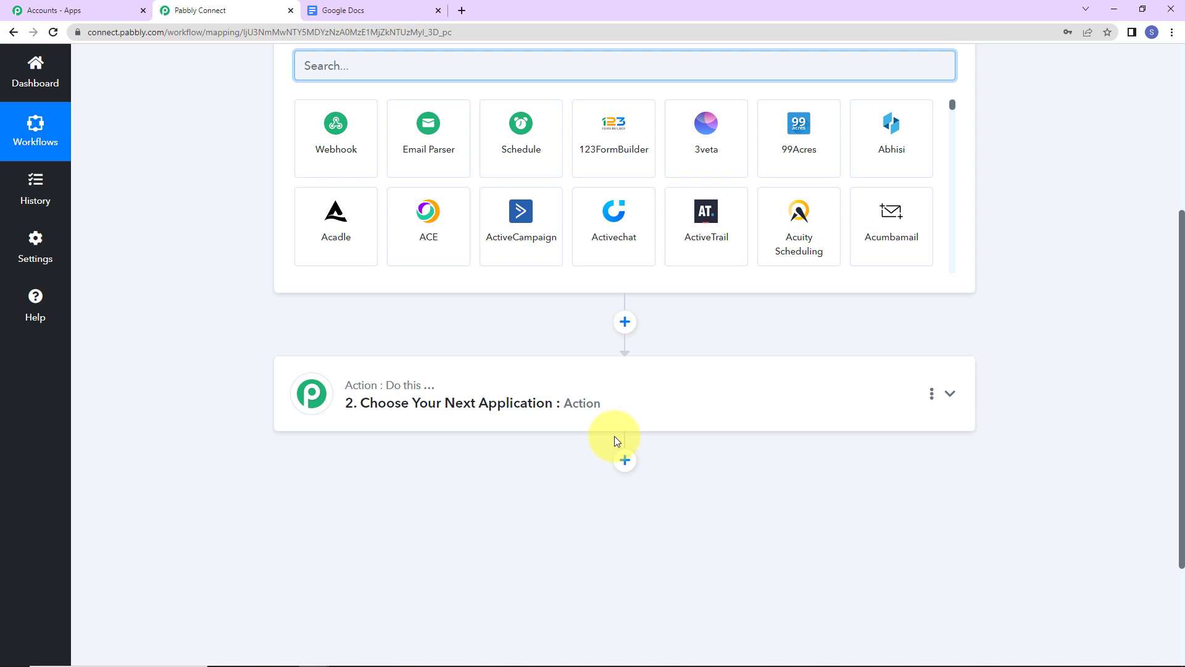
pyautogui.scroll(2, 614, 436)
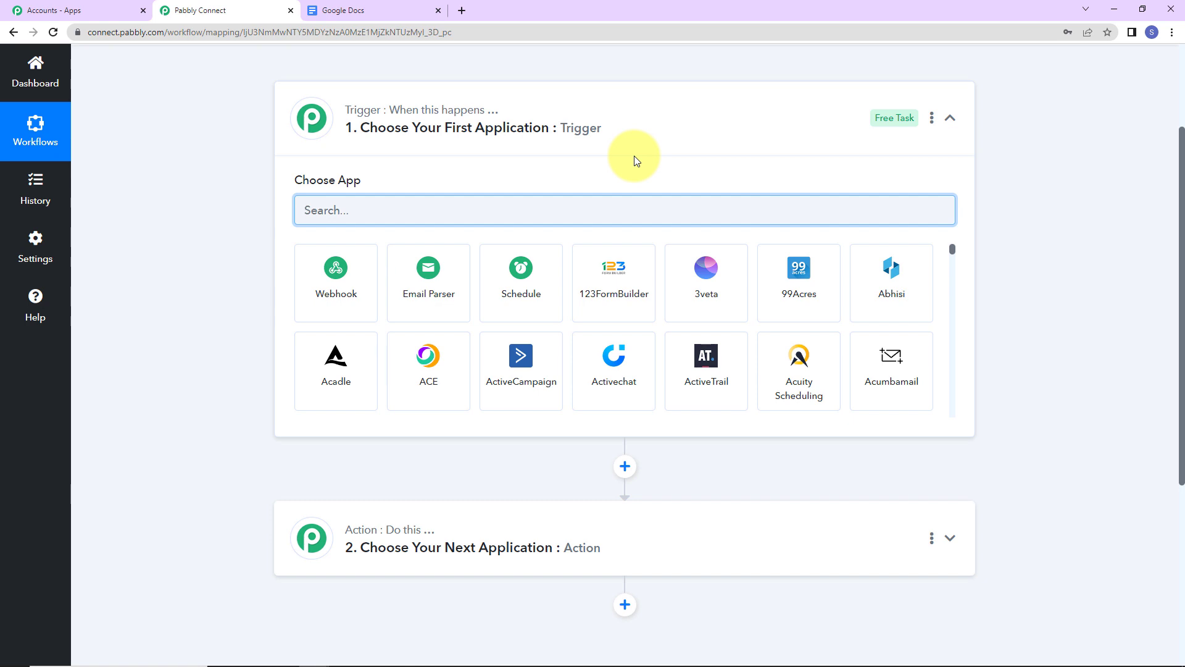
# - Set the trigger to Google Docs with the New Document event and begin connecting an account
pyautogui.write('google')
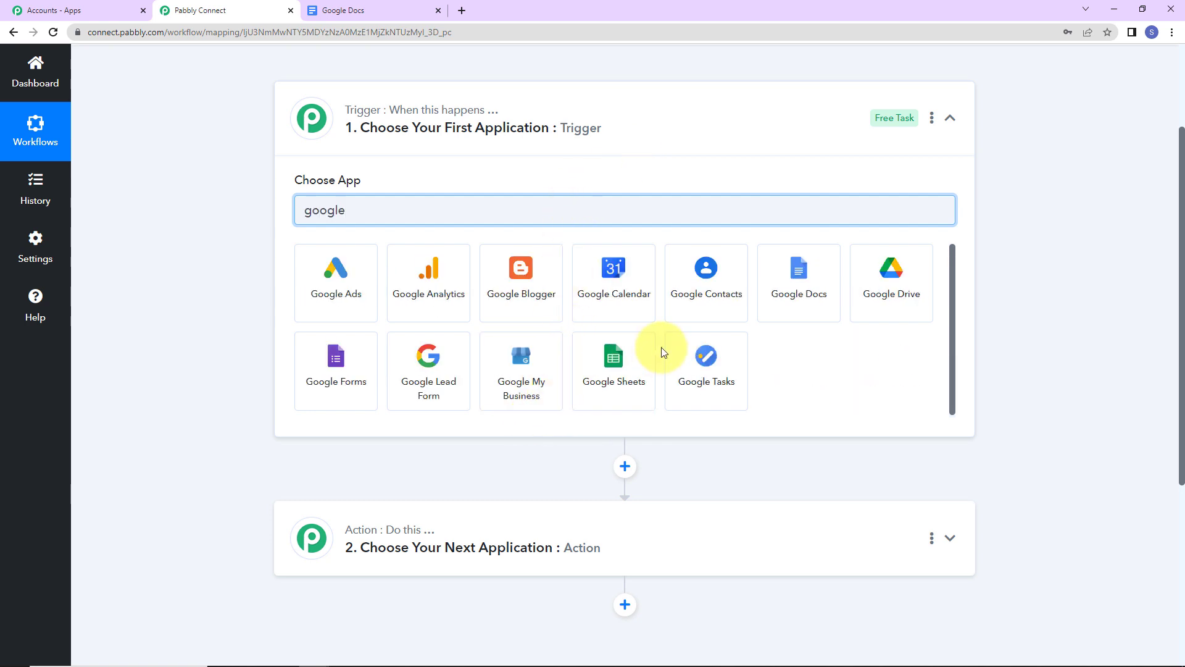
pyautogui.click(780, 299)
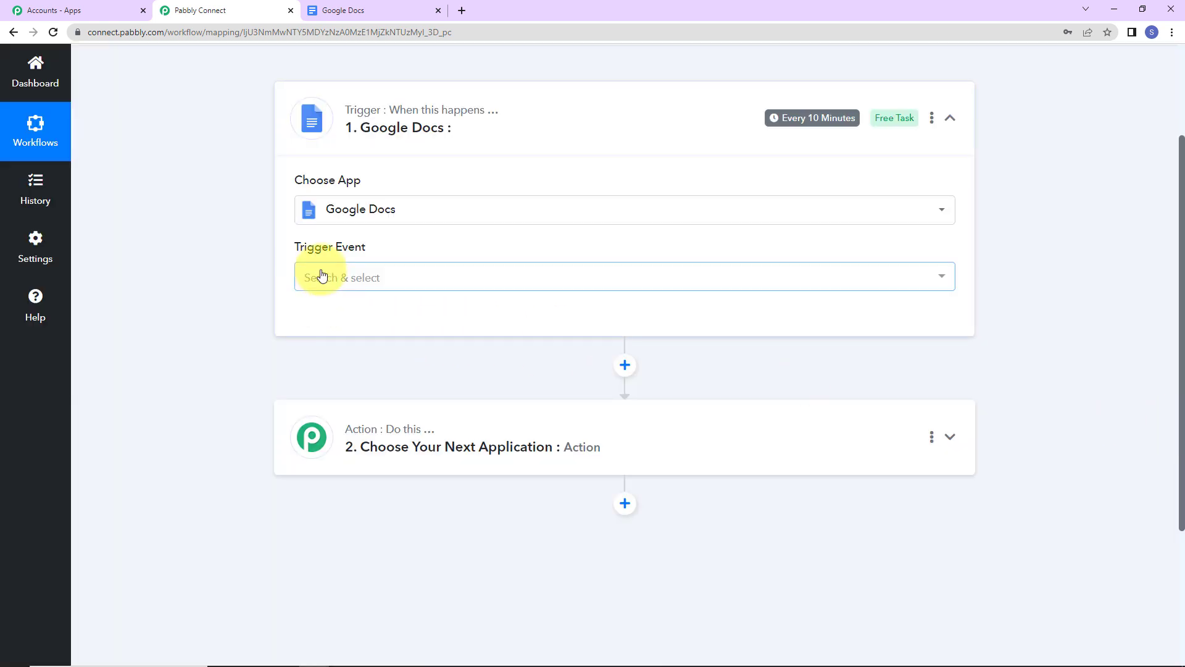
pyautogui.click(321, 276)
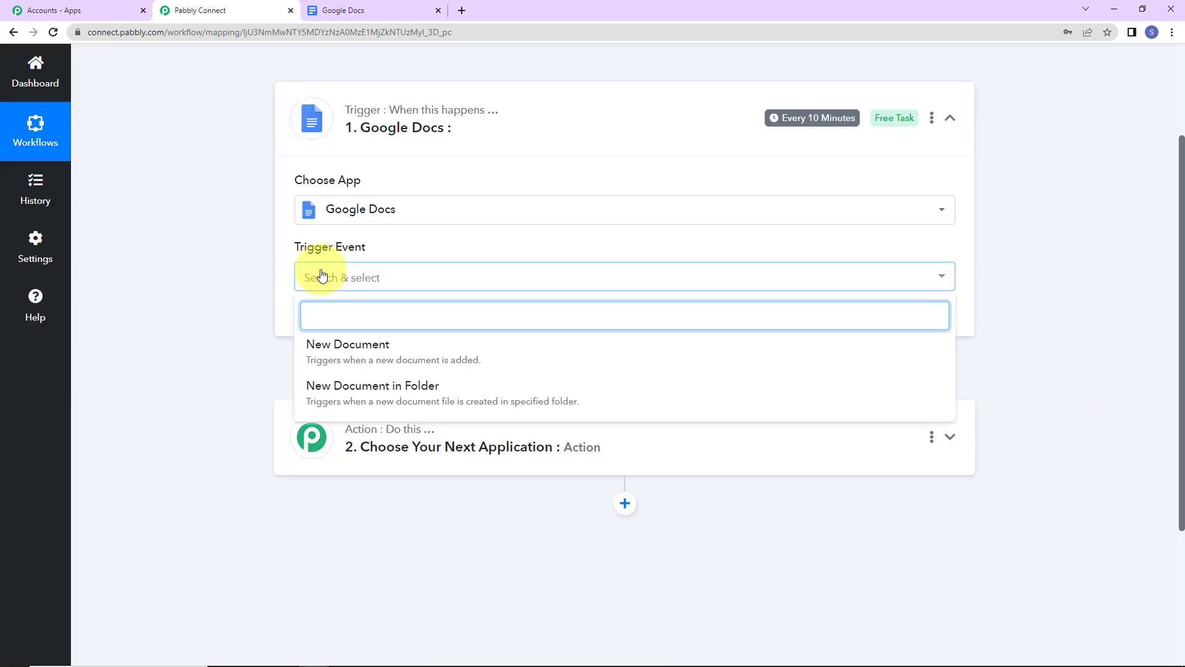
pyautogui.click(333, 354)
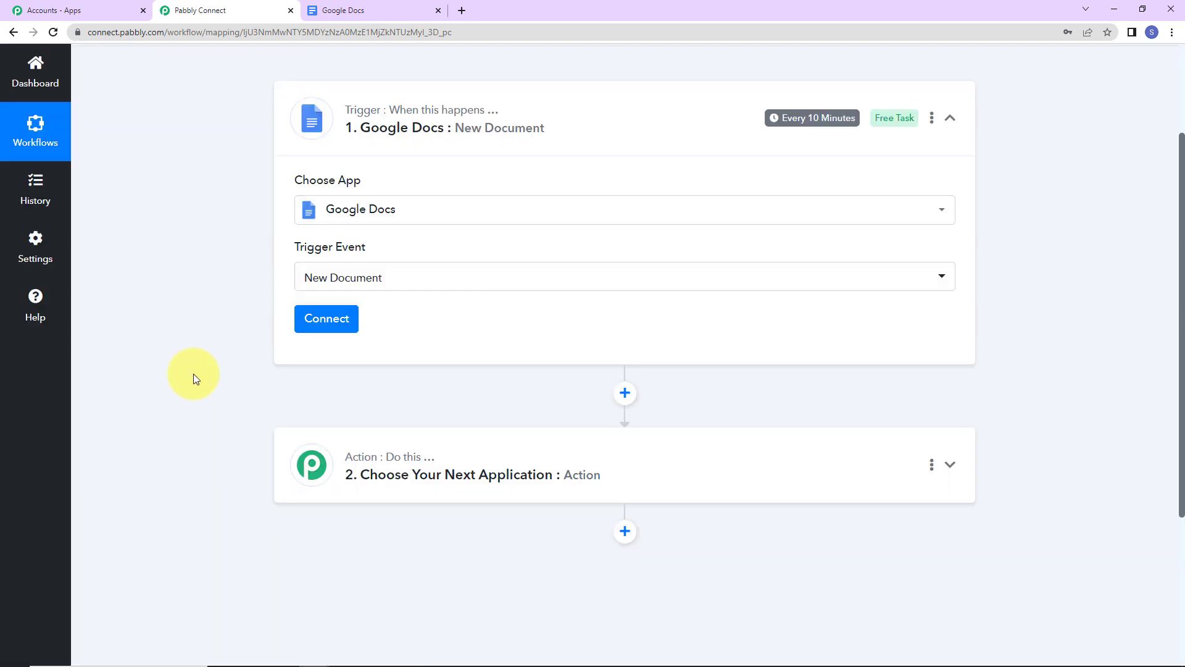
pyautogui.click(312, 325)
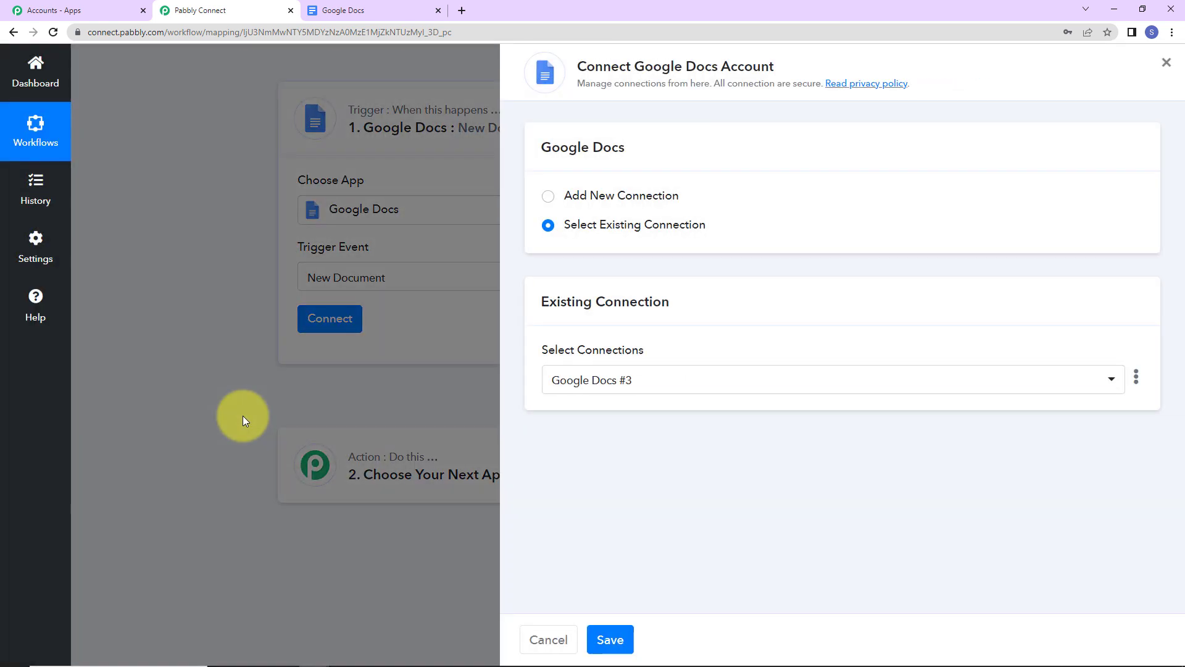
# - Add a new Google Docs connection with the chosen Google account, allowing Pabbly access to Drive files
pyautogui.click(620, 195)
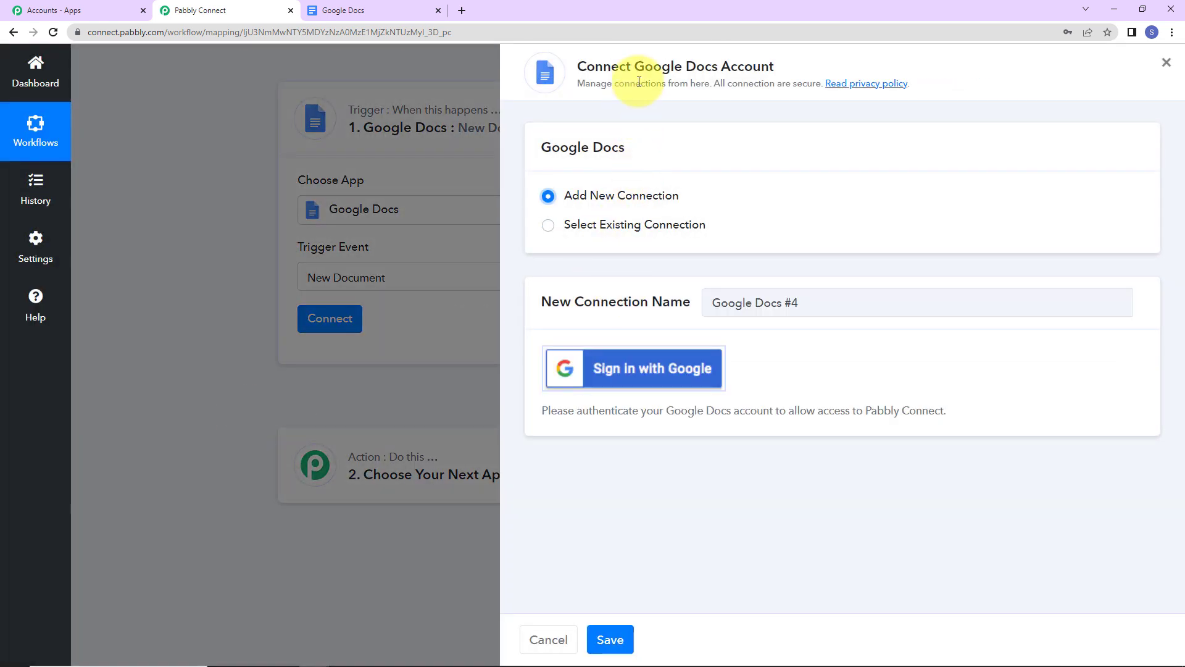
pyautogui.moveTo(637, 64); pyautogui.dragTo(786, 73)
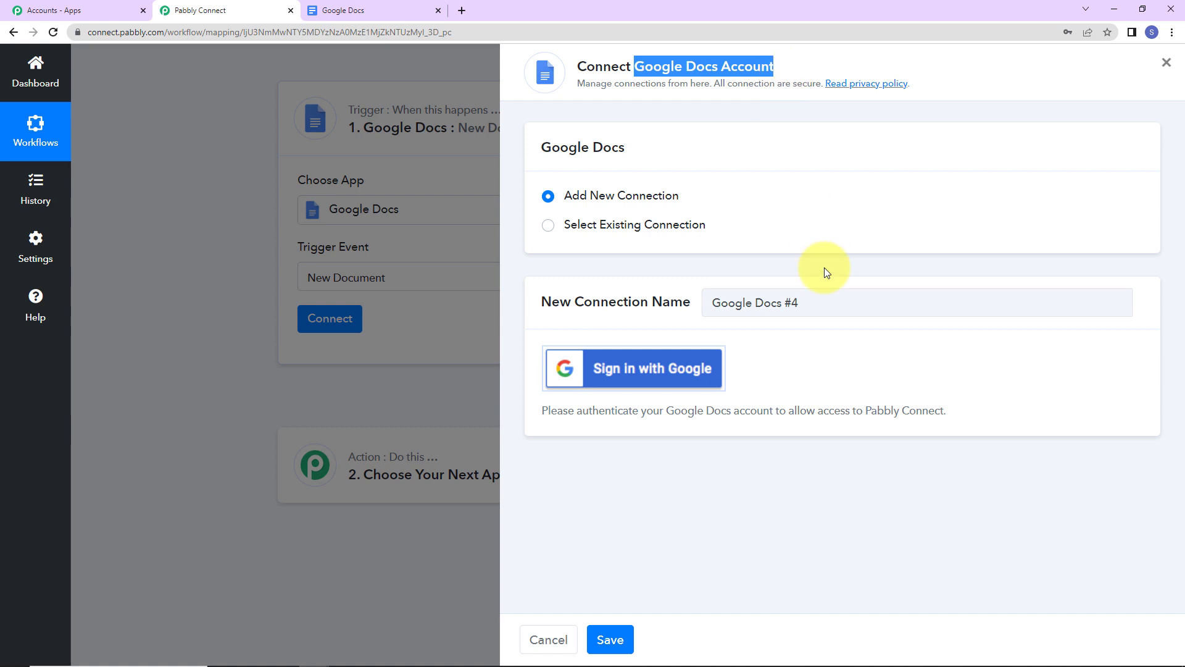
pyautogui.click(664, 368)
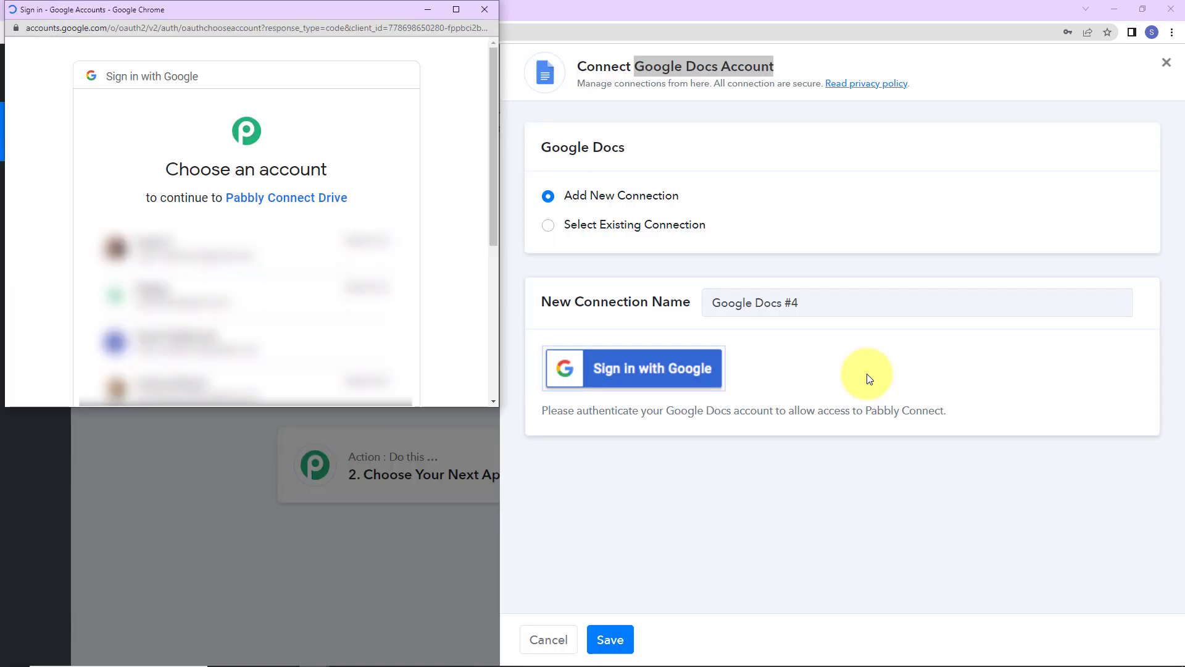
pyautogui.click(227, 353)
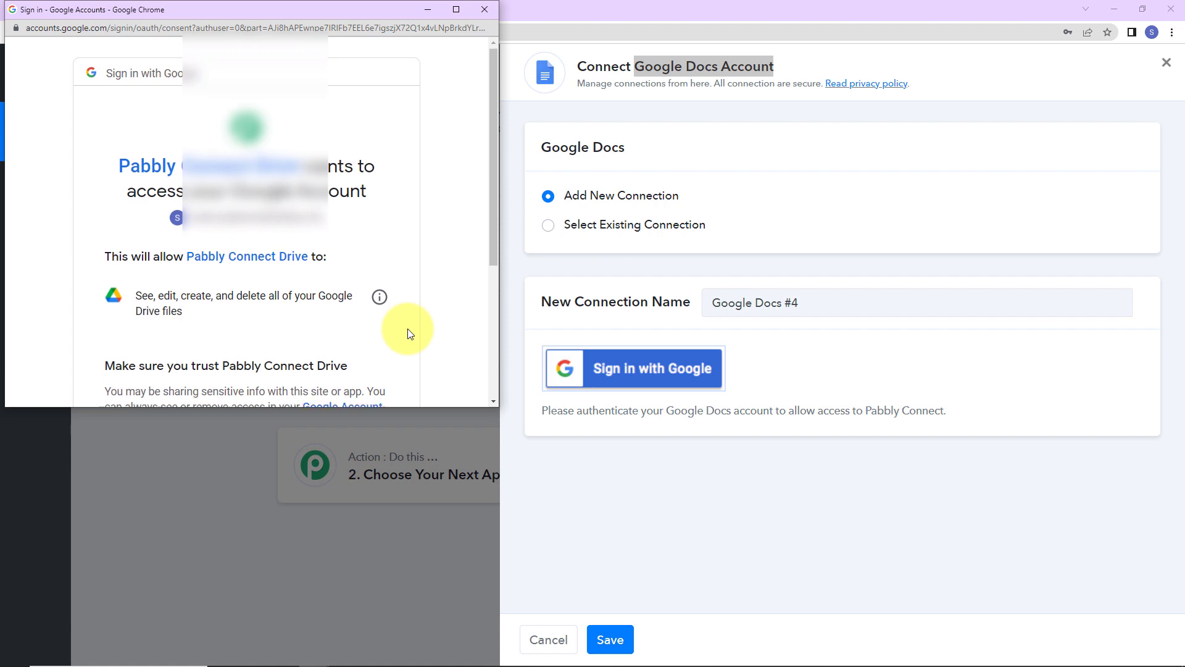
pyautogui.scroll(-4, 407, 330)
pyautogui.click(357, 302)
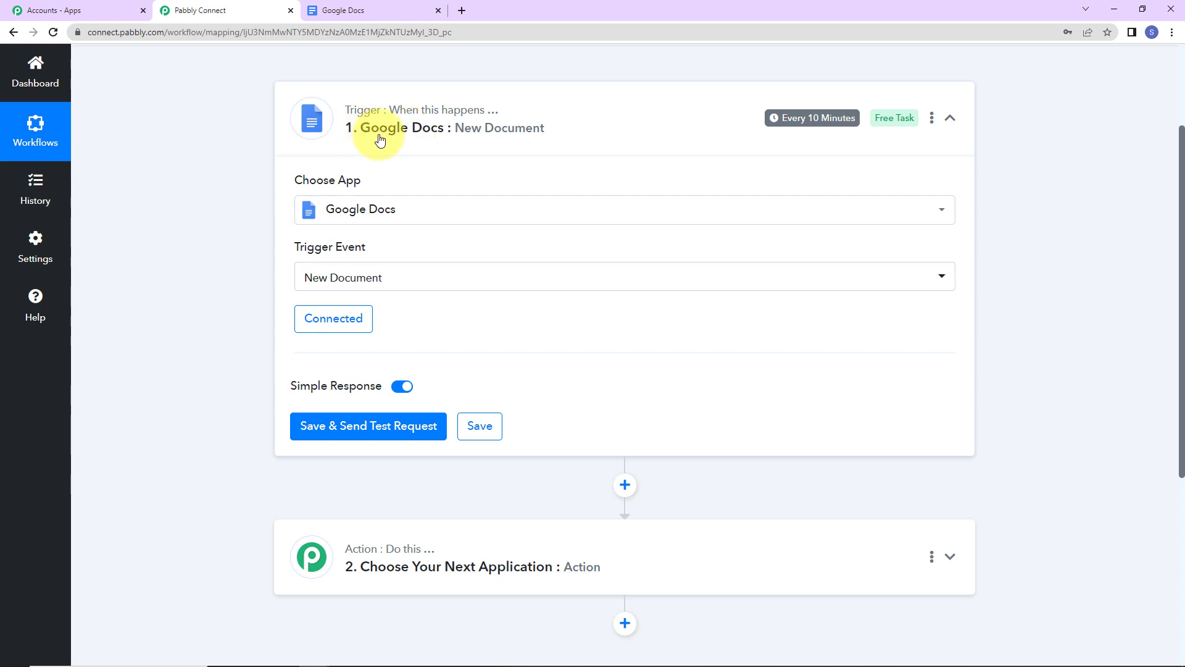
# - Open the 'Why has Instagram become so popular?' document from the Google Docs home page
pyautogui.click(364, 12)
pyautogui.scroll(-1, 583, 495)
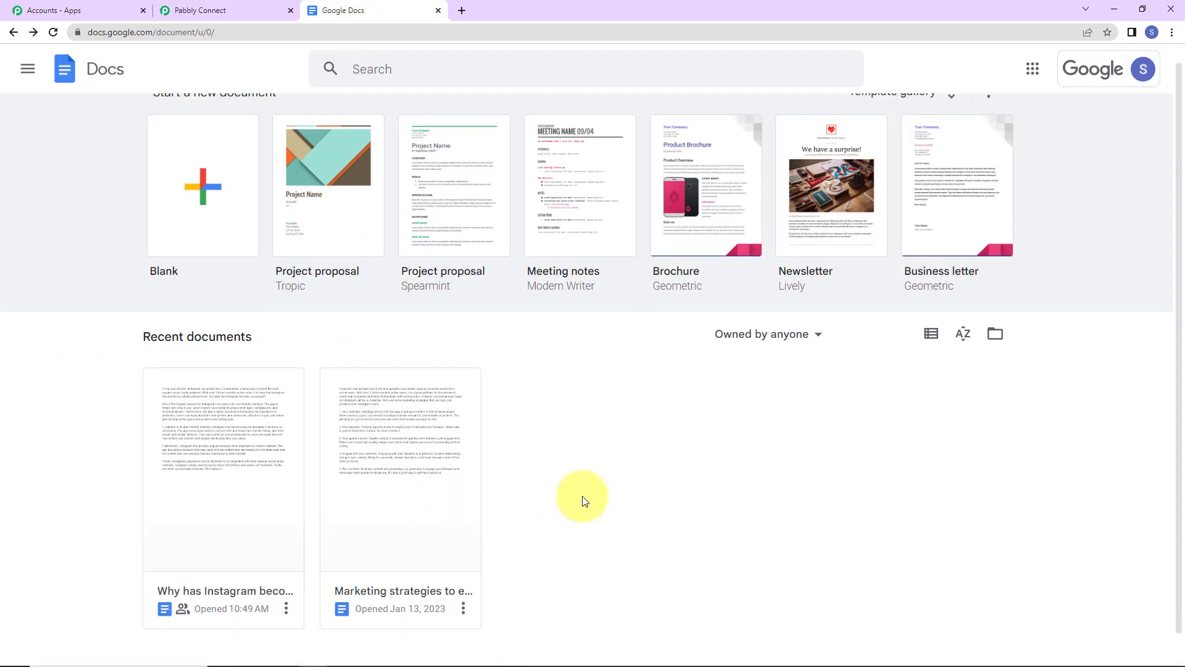
pyautogui.click(212, 480)
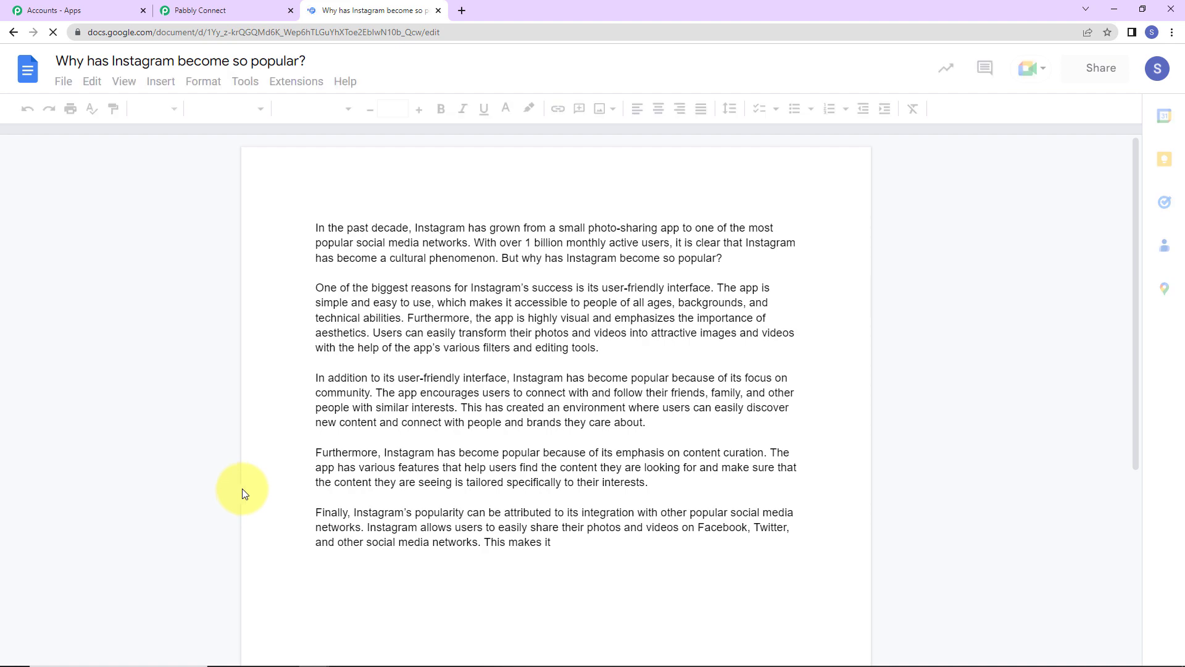
pyautogui.click(194, 11)
# - Save the trigger and review the test response, including the document's Name field
pyautogui.click(318, 425)
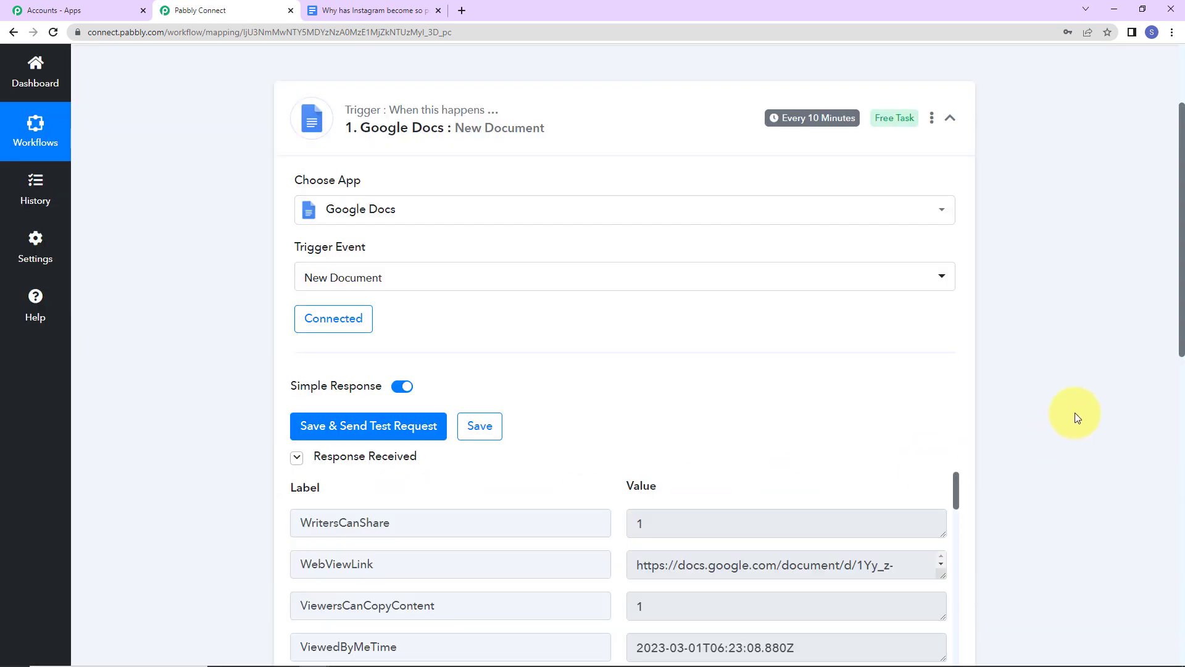
pyautogui.scroll(-5, 1075, 414)
pyautogui.scroll(-7, 772, 402)
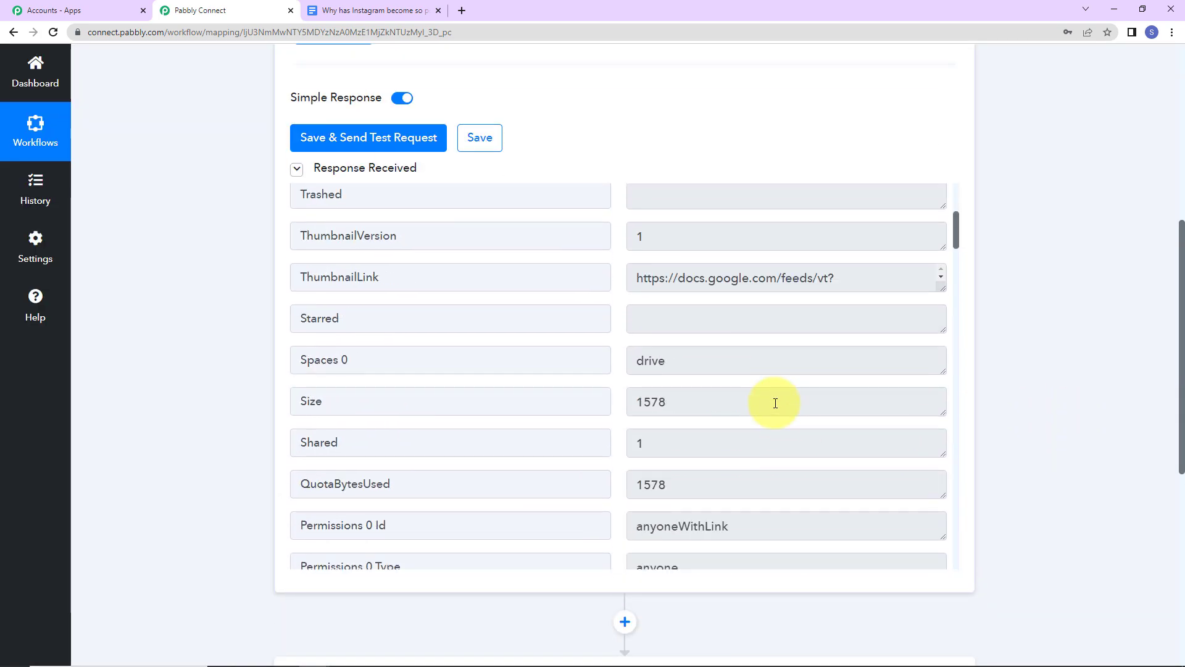
pyautogui.scroll(-12, 775, 403)
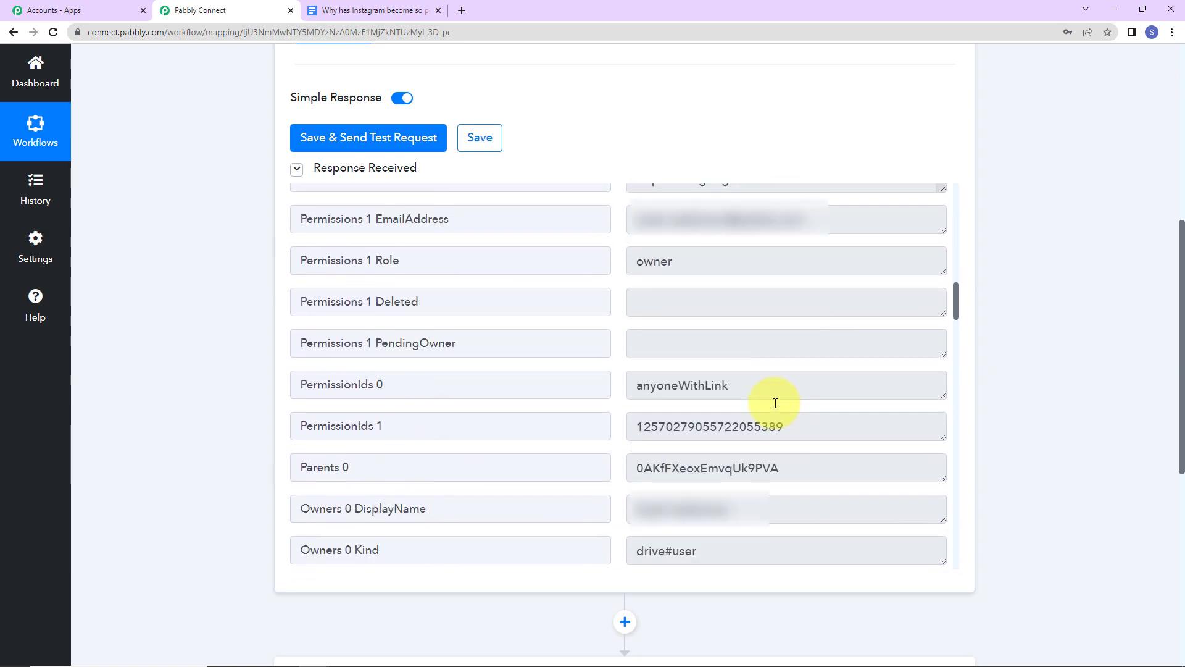
pyautogui.scroll(-5, 774, 402)
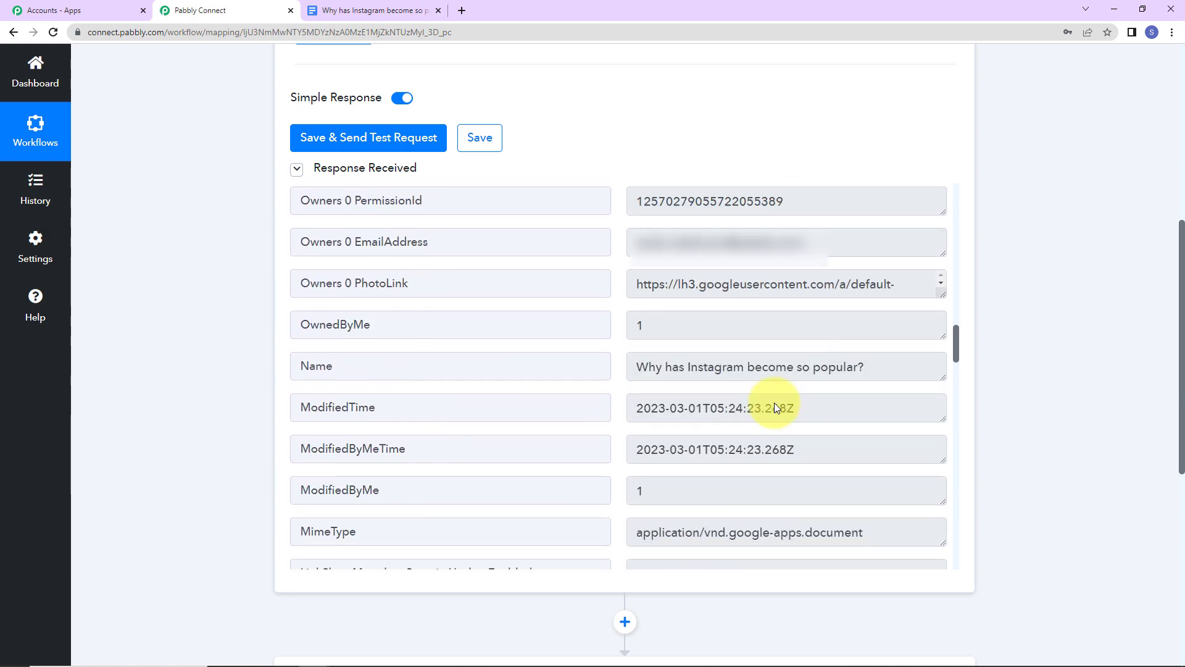
pyautogui.moveTo(639, 367); pyautogui.dragTo(913, 366)
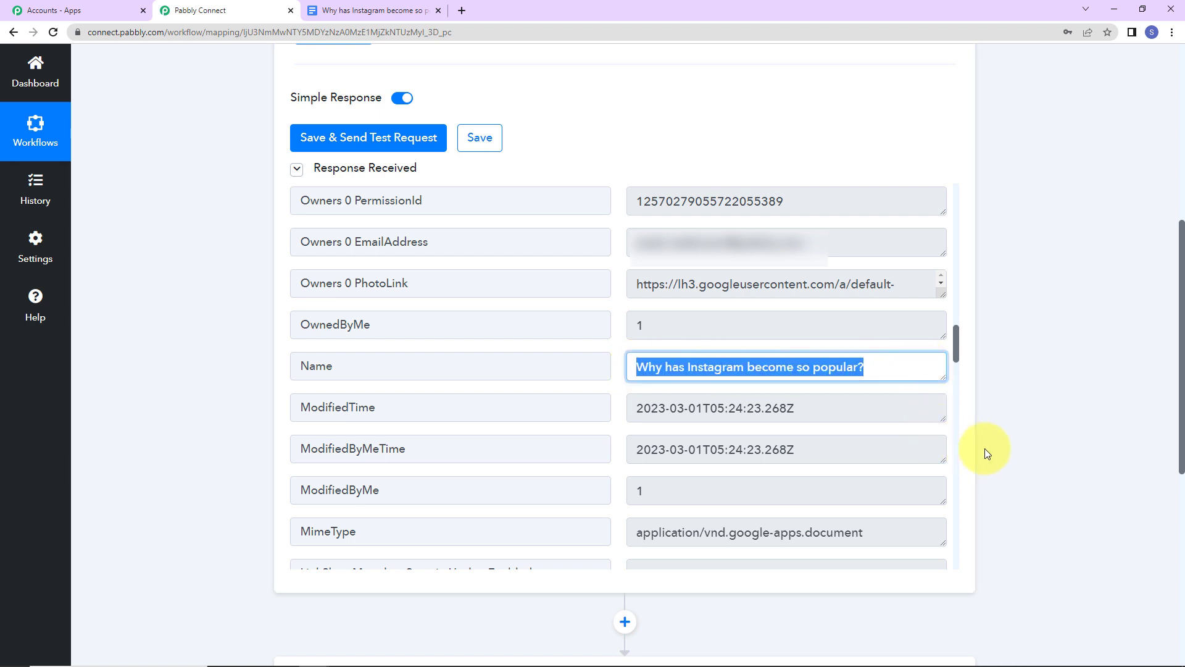
pyautogui.click(960, 353)
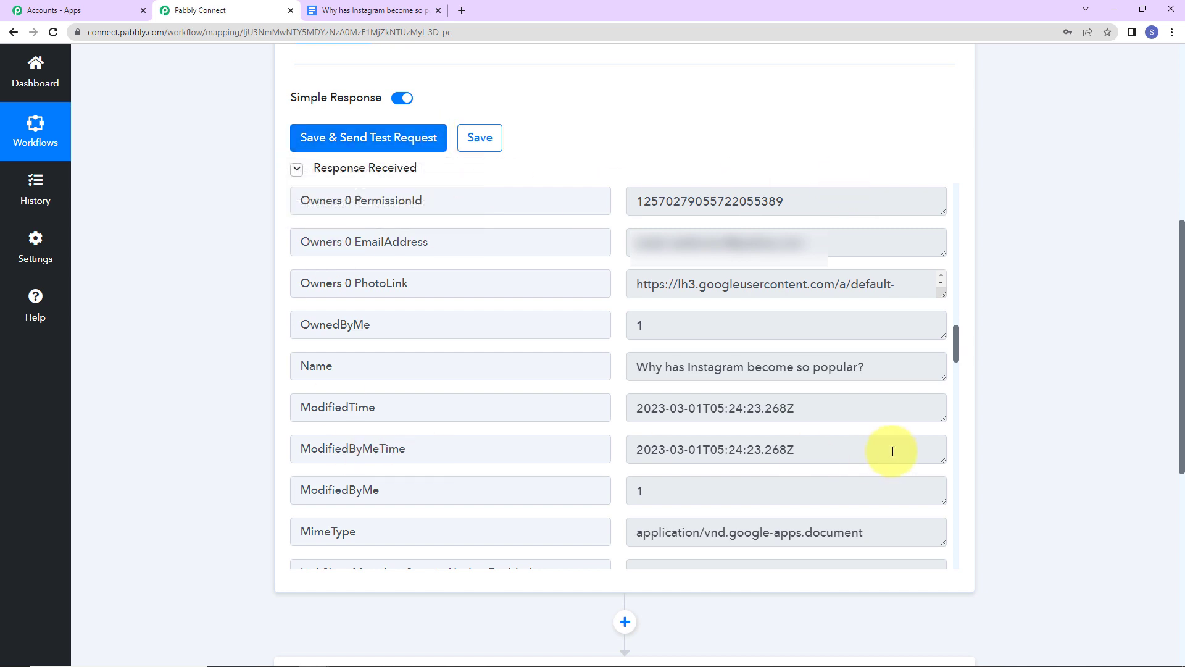
pyautogui.scroll(-5, 1025, 418)
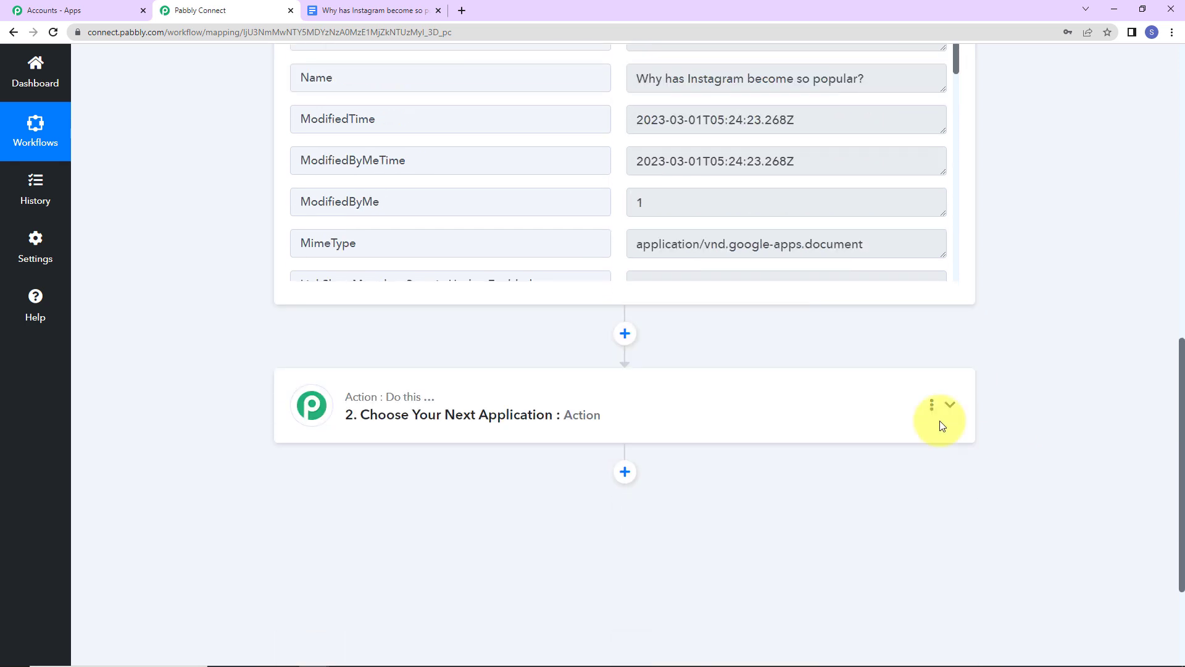
# - Choose Delay by Pabbly as the app for the action step
pyautogui.click(466, 426)
pyautogui.click(442, 498)
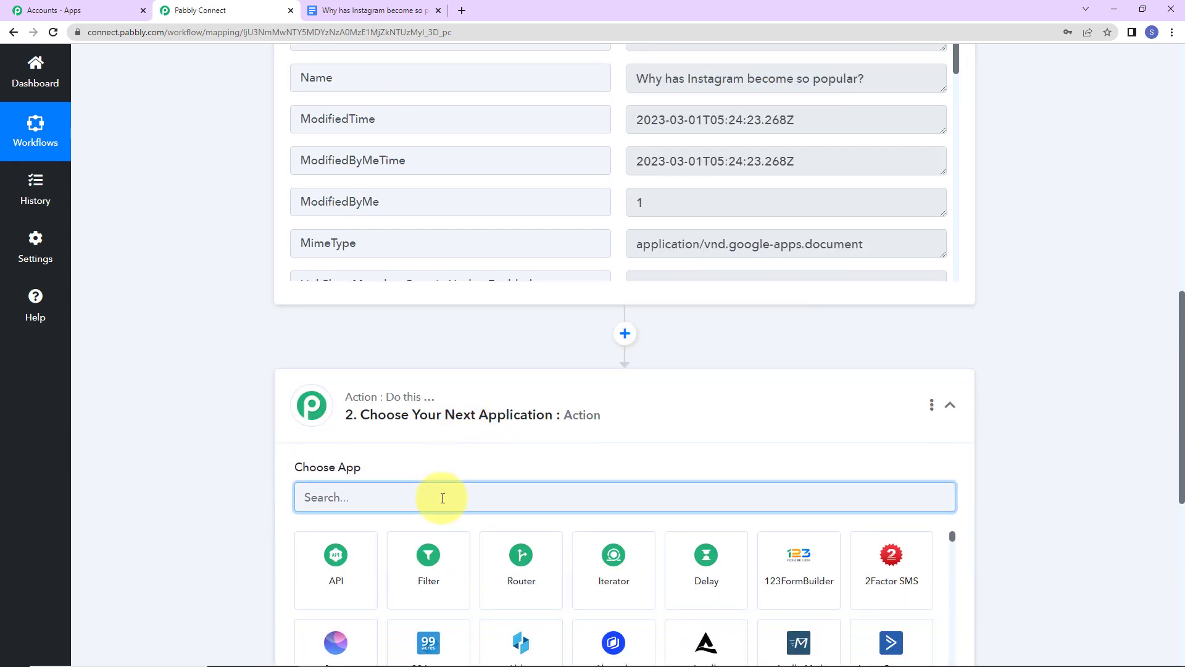
pyautogui.write('dela')
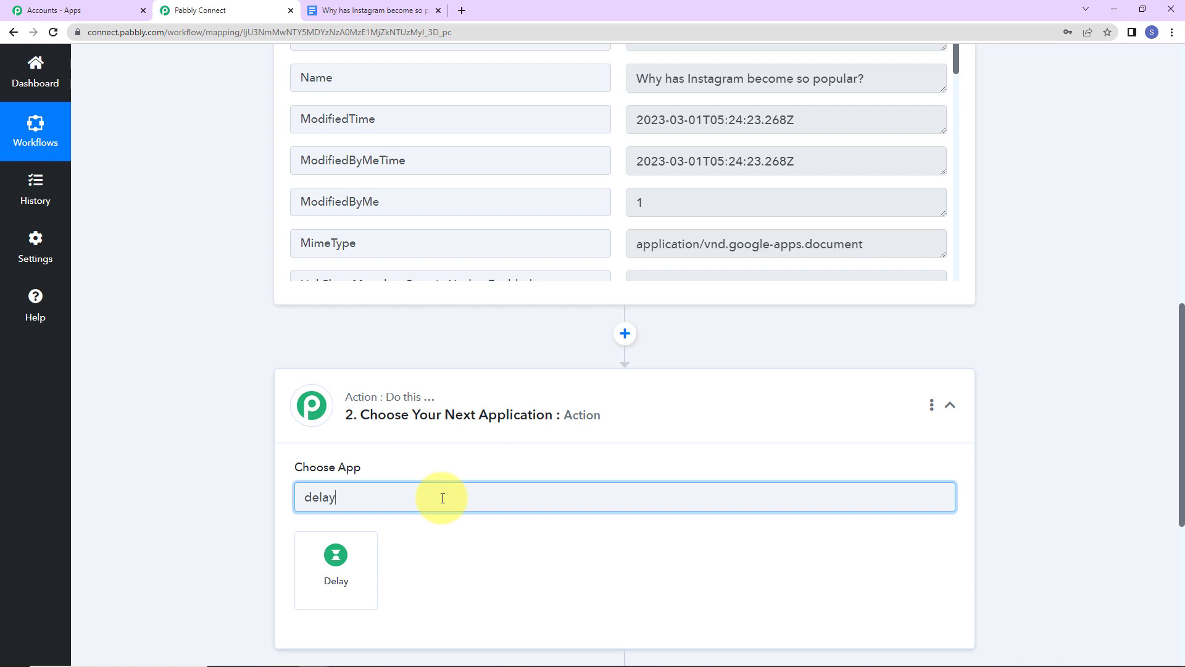
pyautogui.write('y')
pyautogui.click(368, 547)
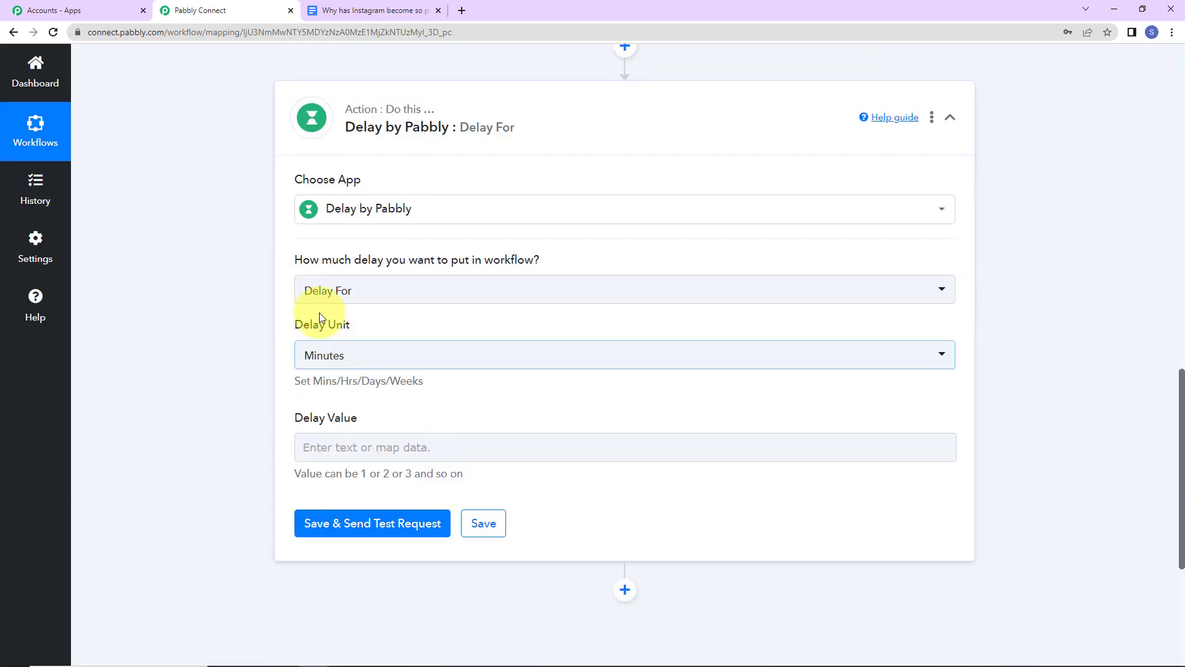
# - Set the delay to 5 Minutes and test it, getting 'Delayed for 5 Minutes'
pyautogui.click(335, 361)
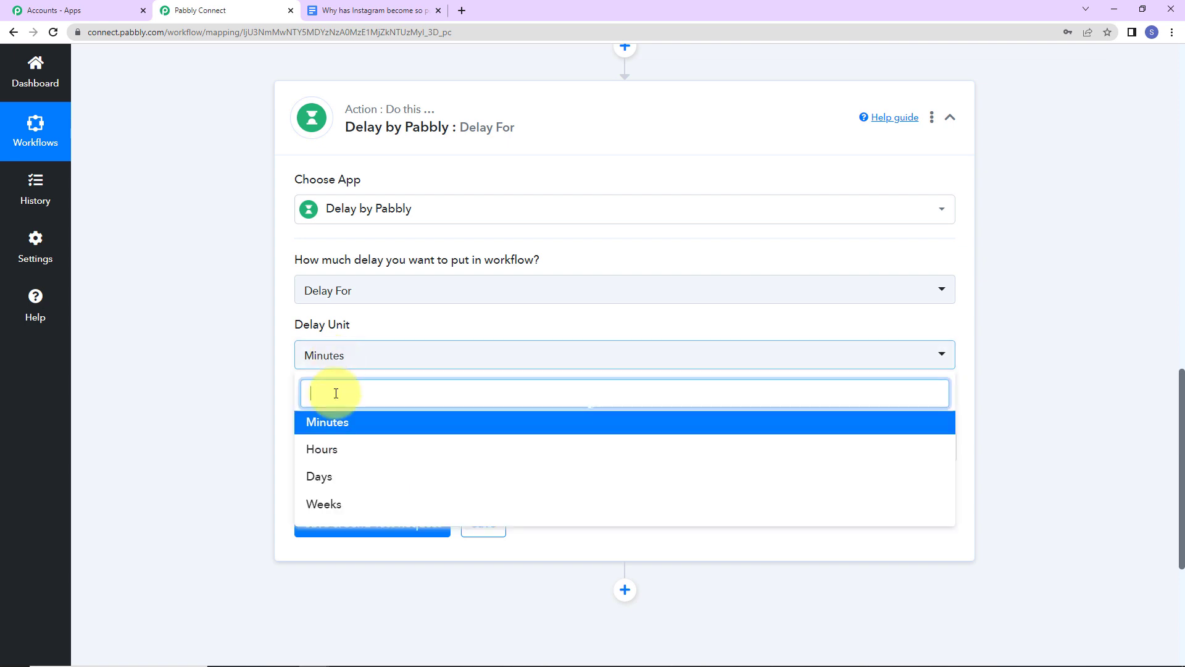
pyautogui.click(291, 360)
pyautogui.click(319, 441)
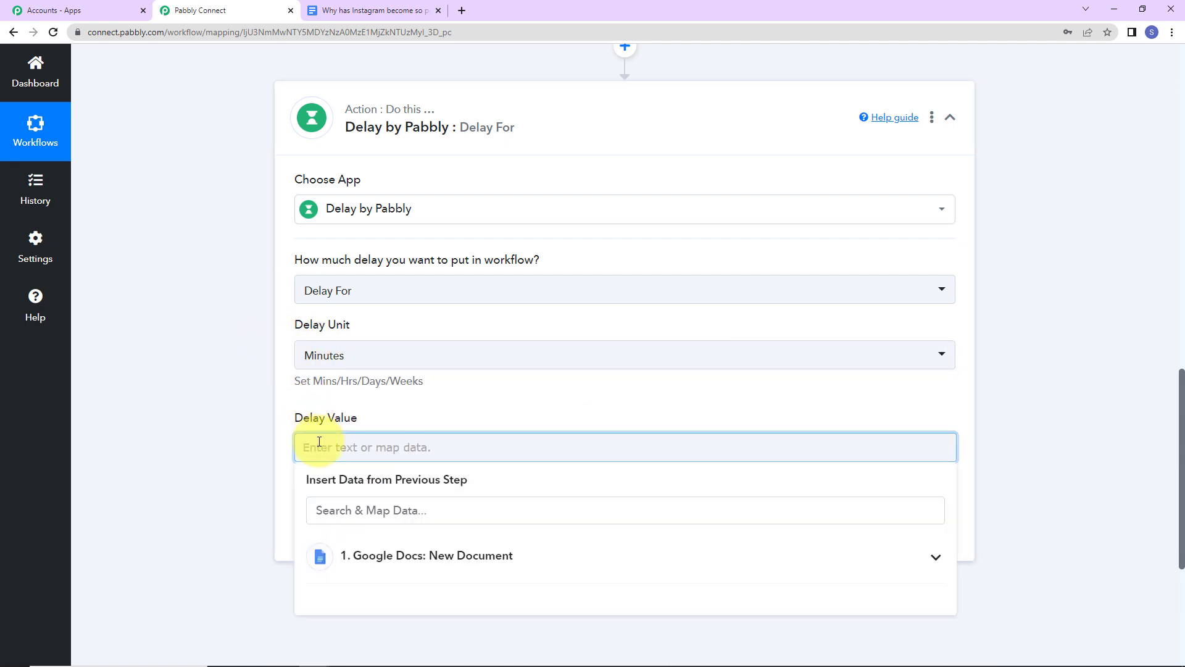
pyautogui.write('5')
pyautogui.click(243, 435)
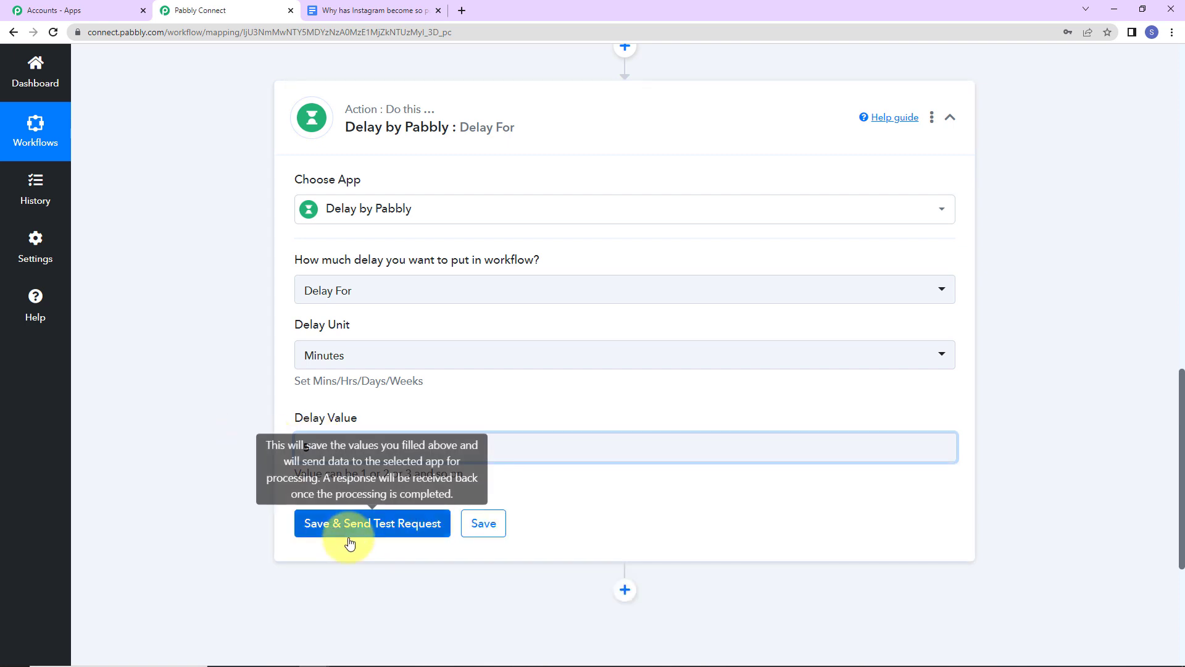
pyautogui.click(349, 540)
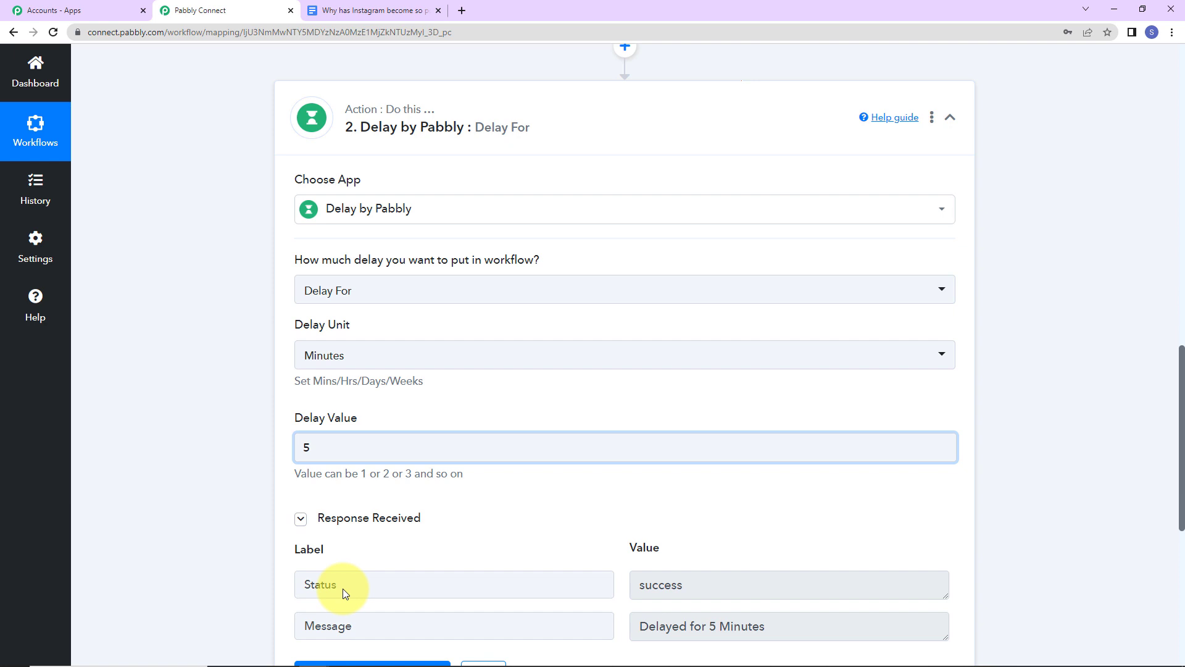
pyautogui.scroll(-5, 336, 517)
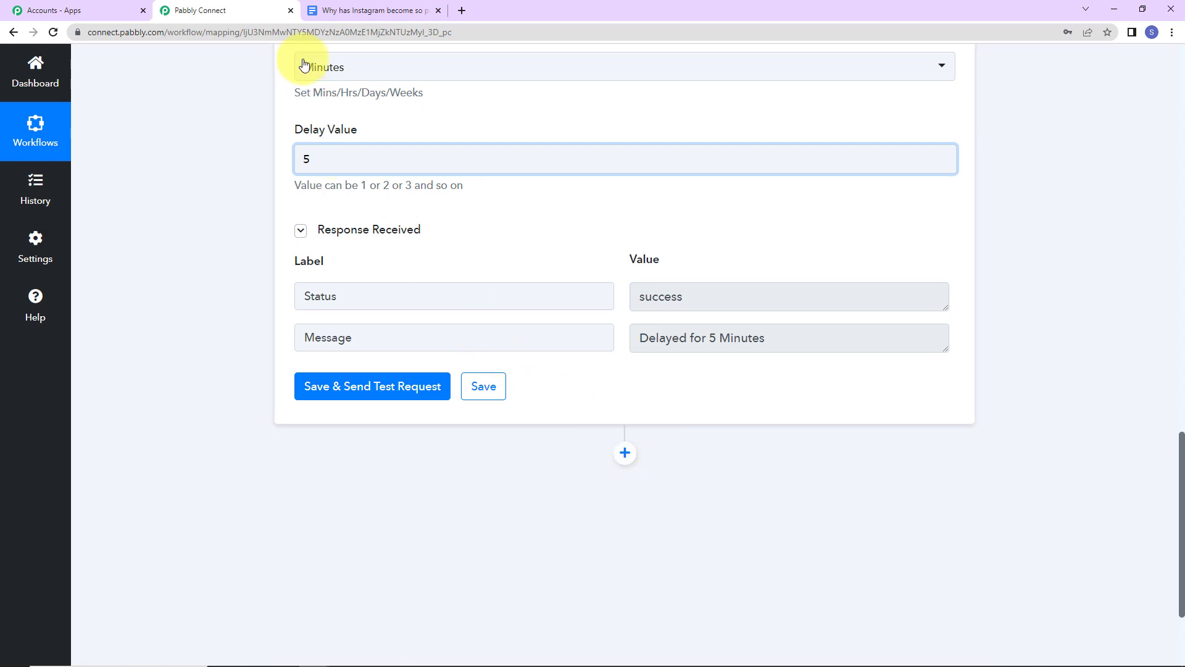
# - Check the Google Docs document, then add a new step below the delay
pyautogui.click(324, 10)
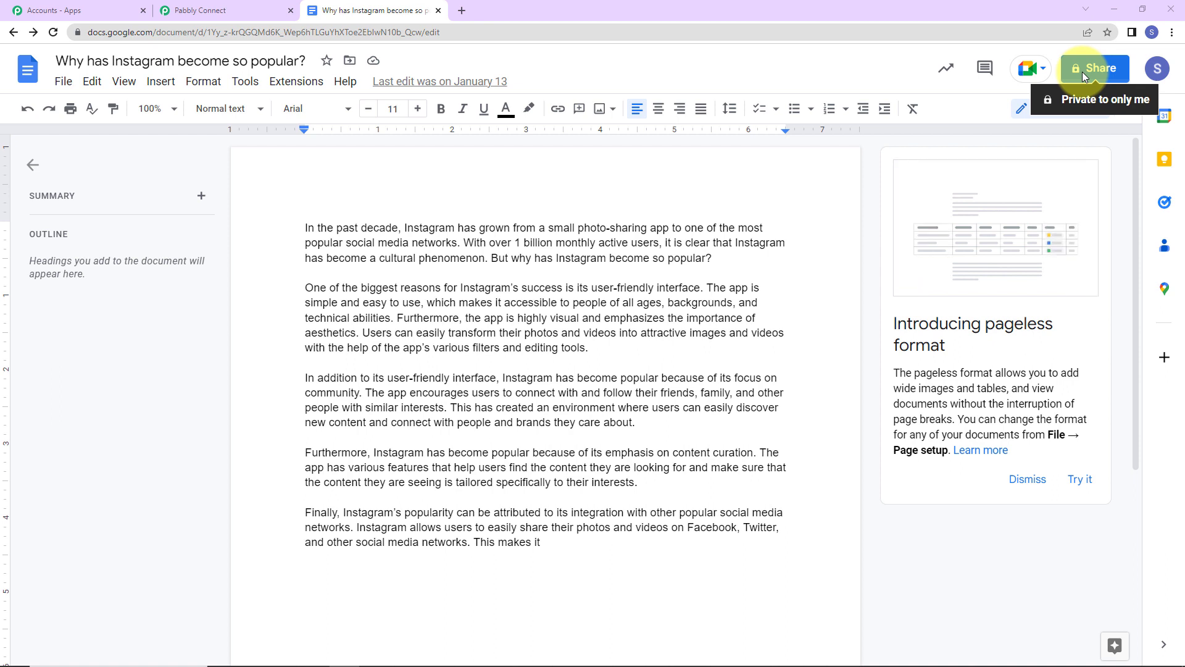
pyautogui.click(188, 10)
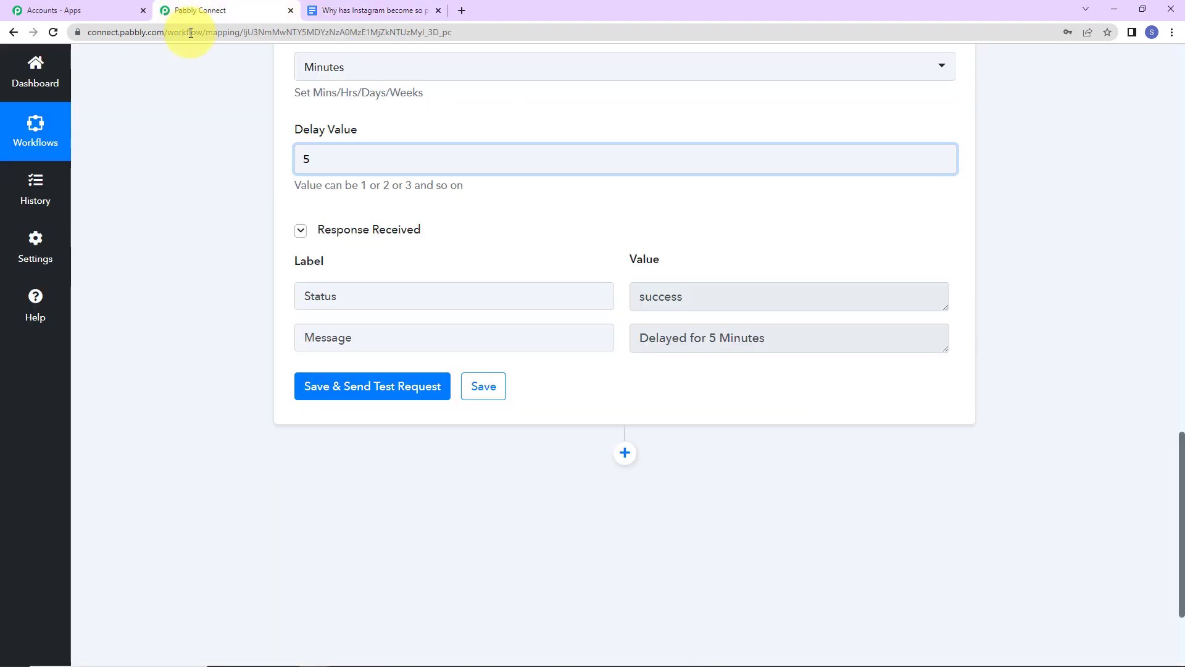
pyautogui.scroll(-2, 455, 339)
pyautogui.click(626, 309)
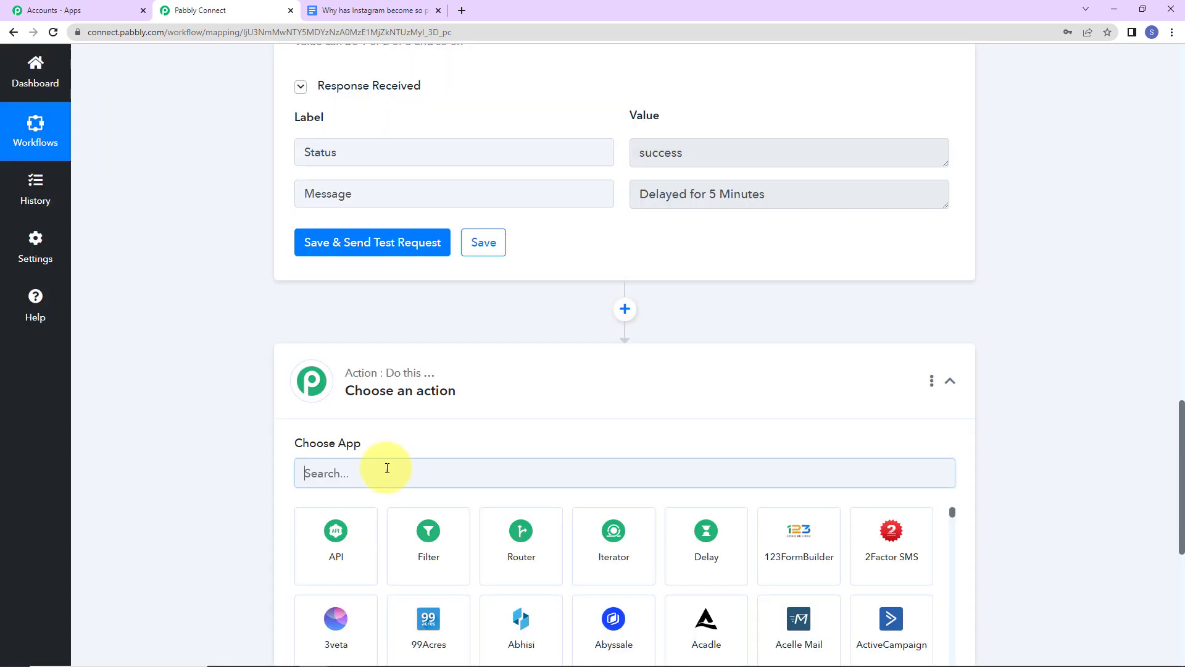
# - Choose Google Drive with the 'Share a File With Anyone' action event
pyautogui.write('g')
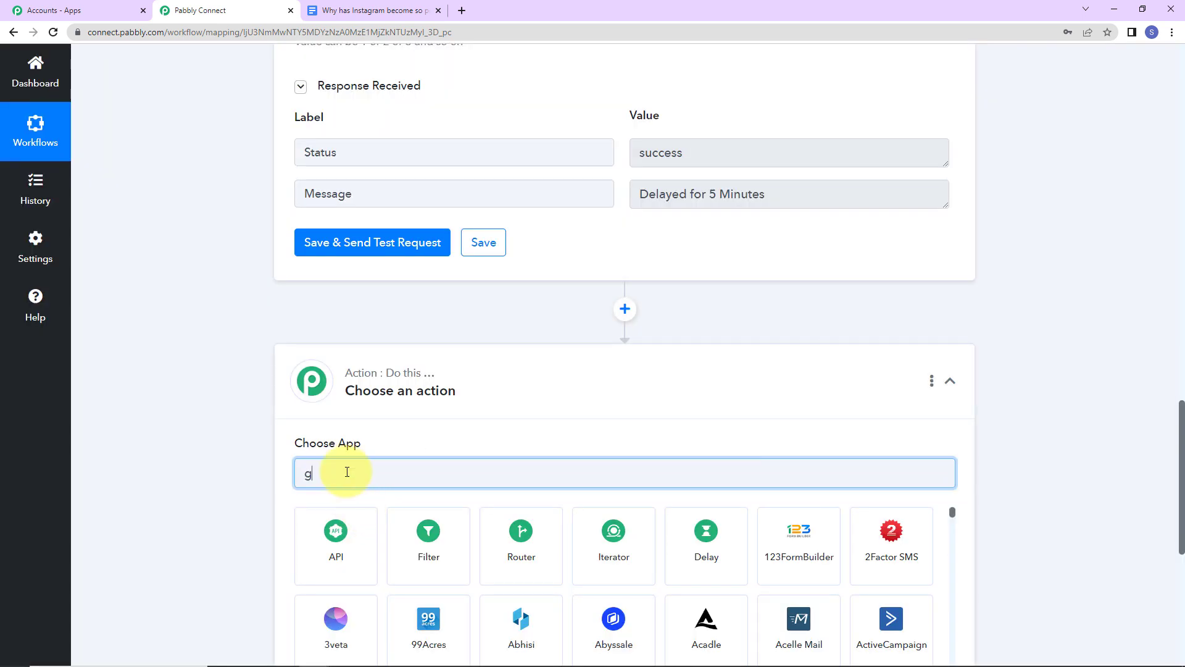
pyautogui.write('ood')
pyautogui.press('BackSpace')
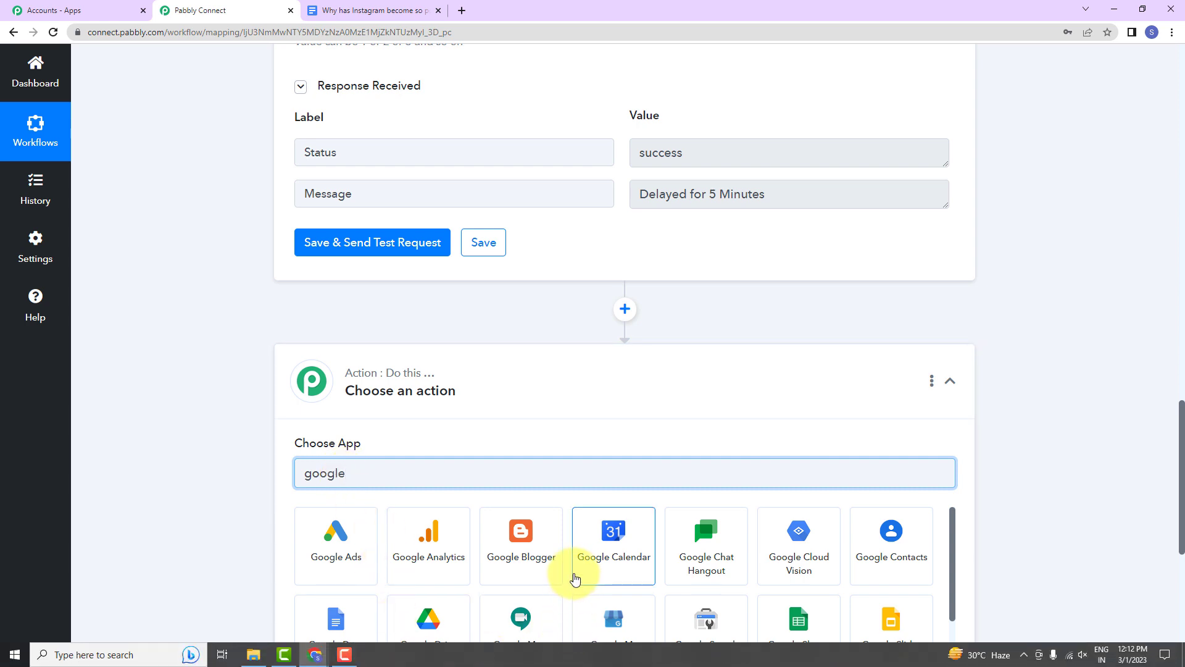
pyautogui.scroll(-2, 574, 577)
pyautogui.click(425, 573)
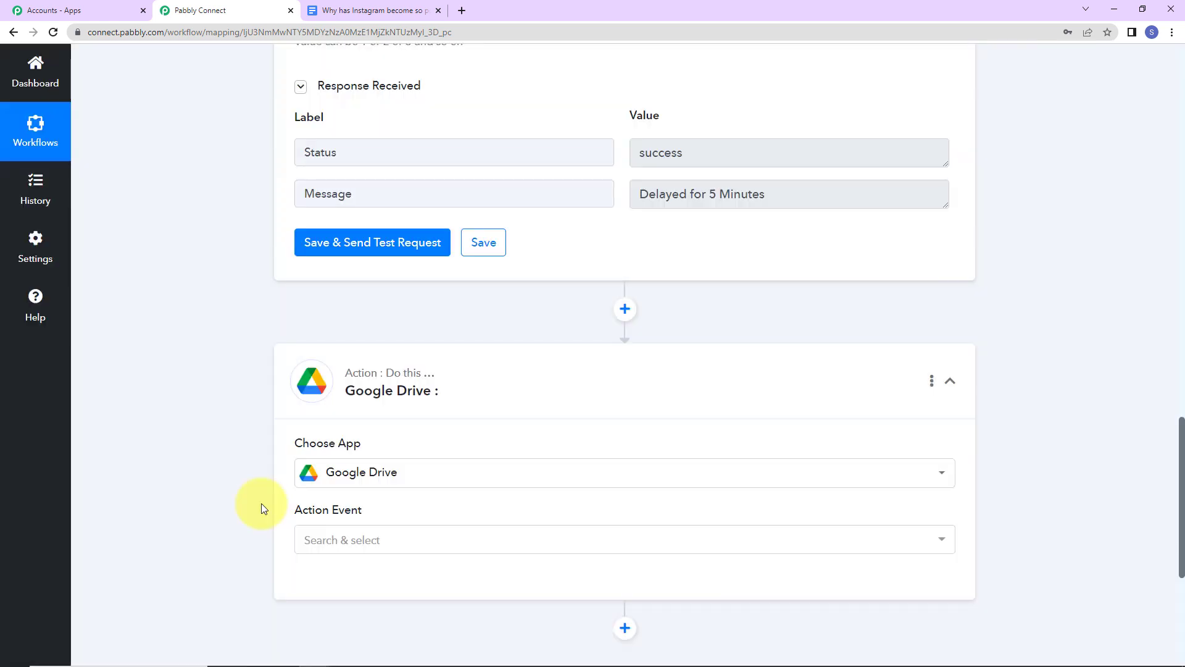
pyautogui.click(311, 540)
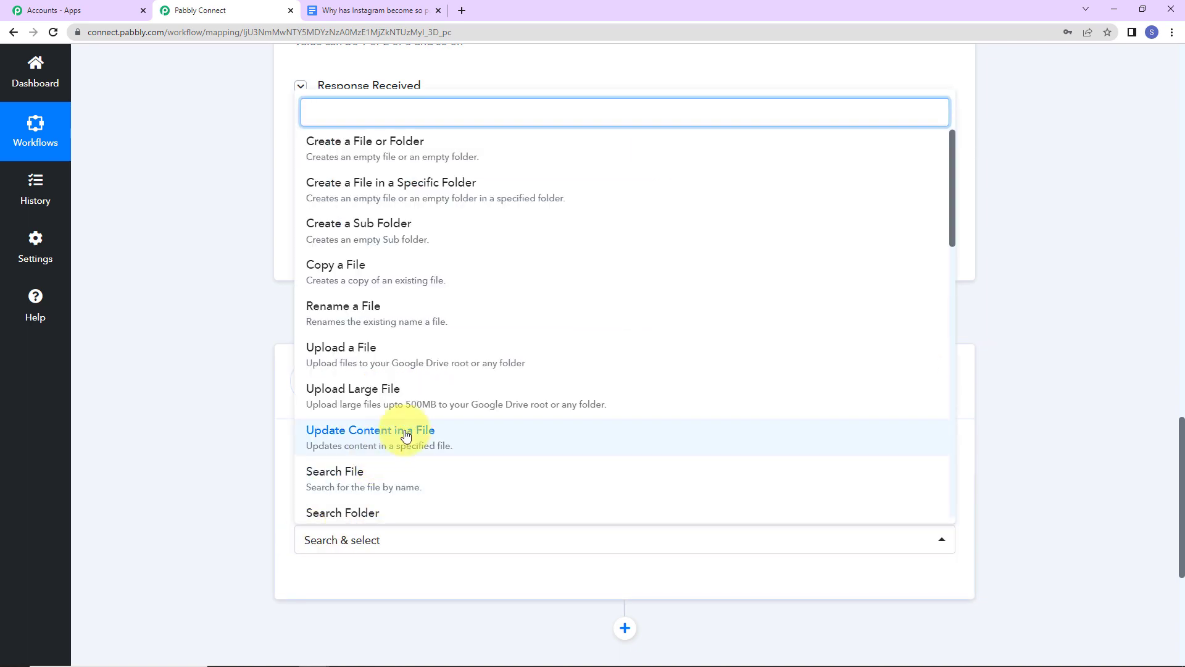
pyautogui.scroll(-2, 408, 429)
pyautogui.click(401, 500)
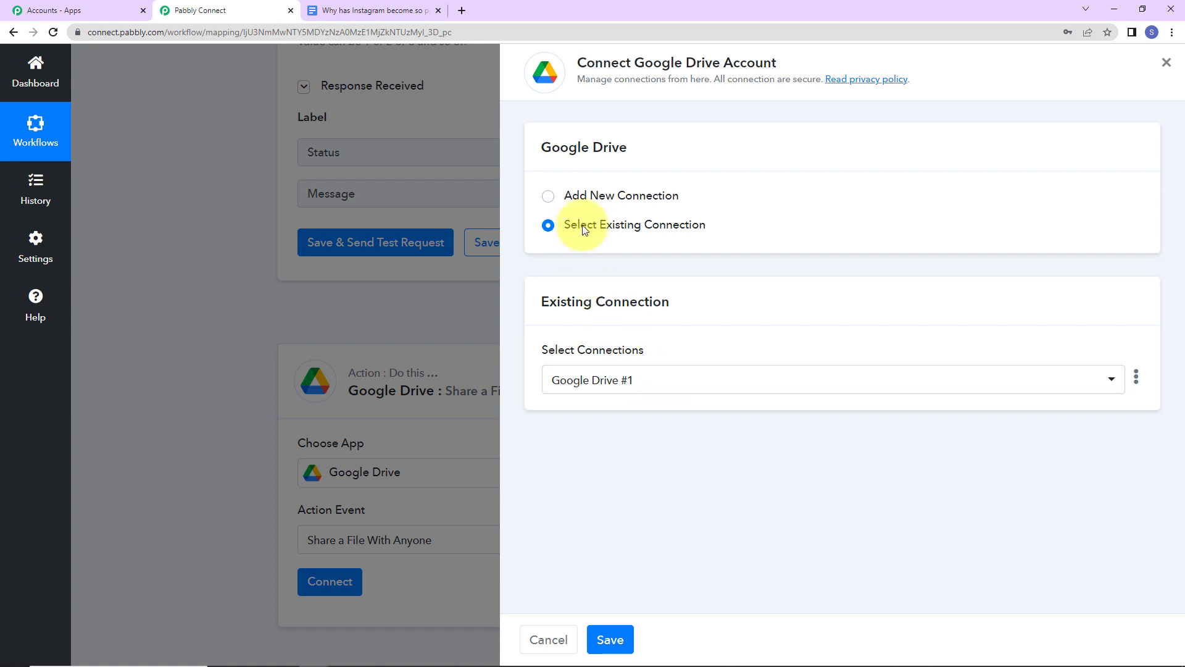
pyautogui.moveTo(636, 64); pyautogui.dragTo(776, 63)
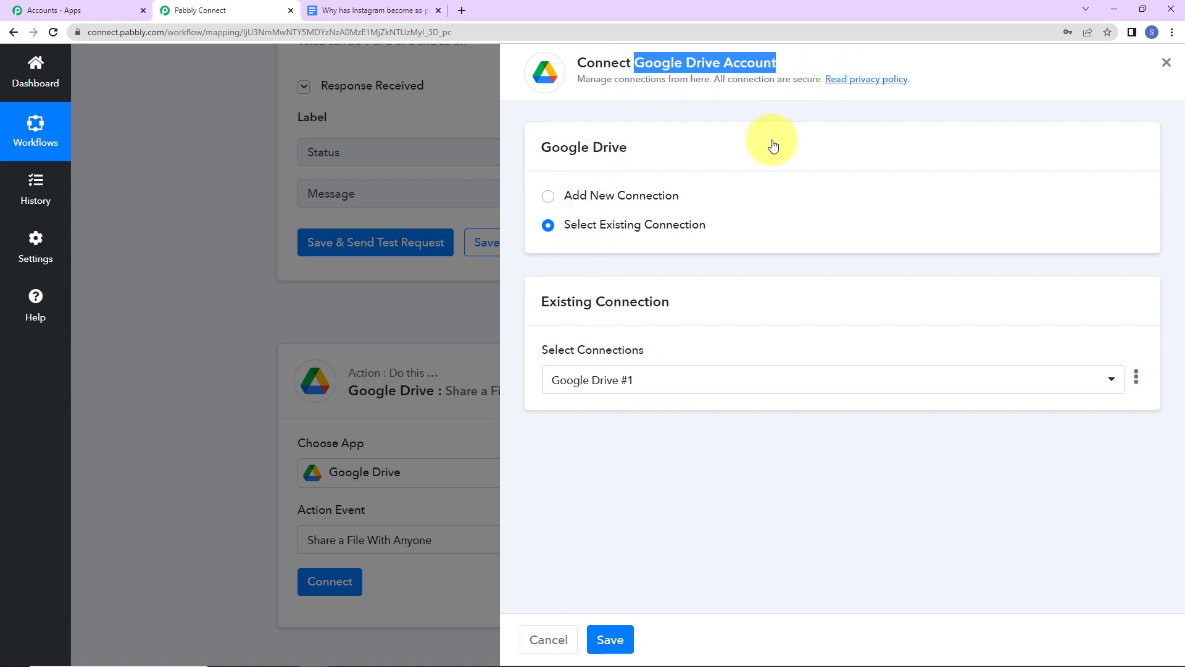
# - Authorise a new Google Drive connection with the chosen Google account and allow access
pyautogui.click(548, 196)
pyautogui.click(631, 375)
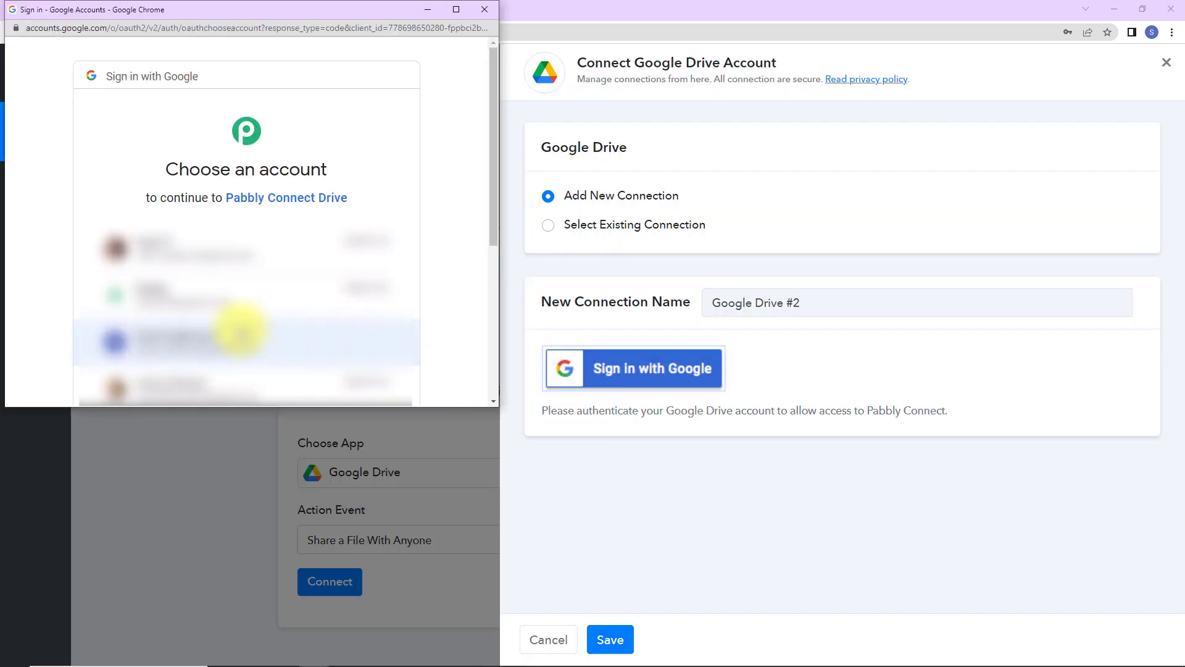
pyautogui.click(236, 337)
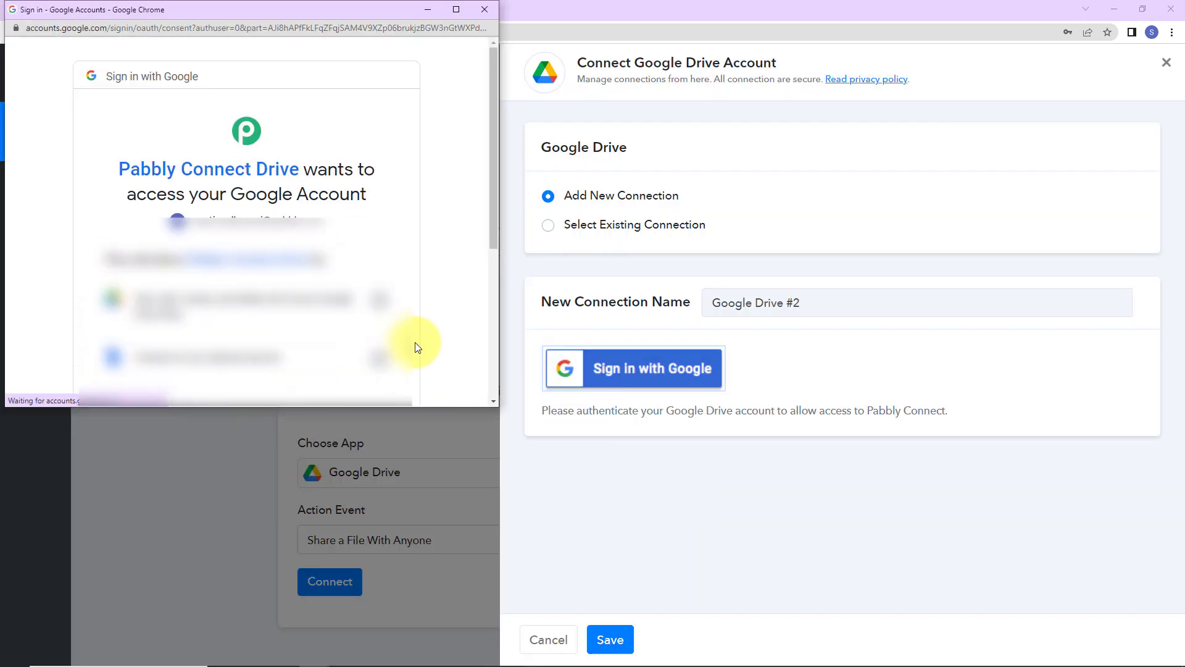
pyautogui.scroll(-4, 416, 342)
pyautogui.scroll(5, 346, 321)
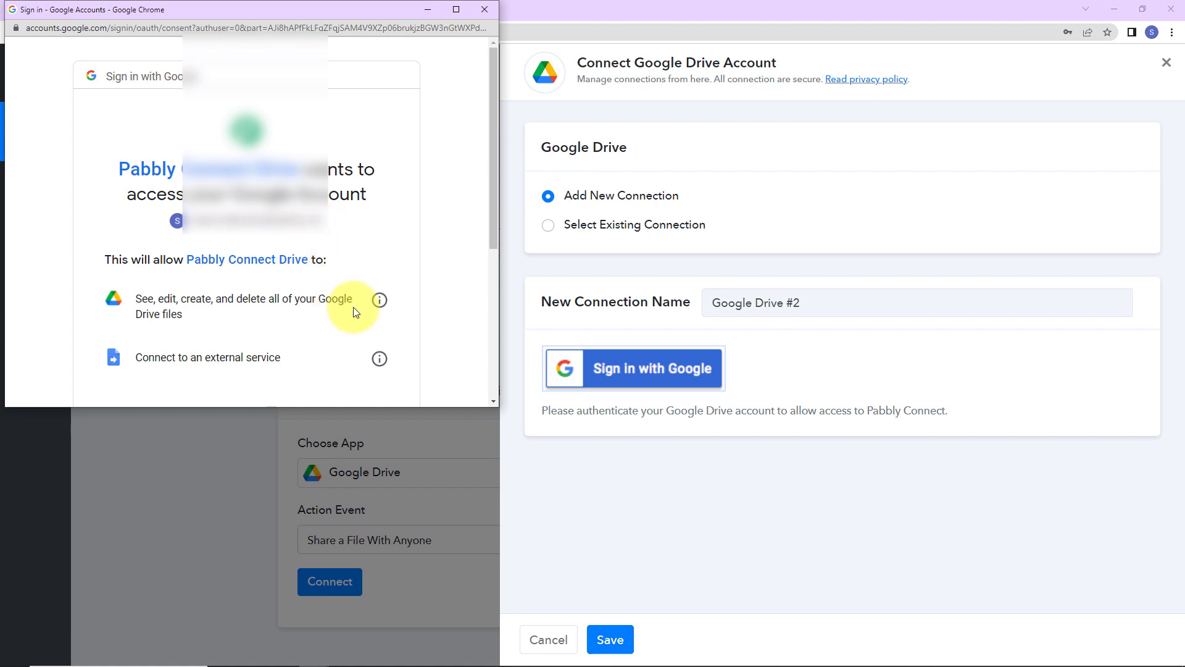
pyautogui.scroll(-4, 377, 306)
pyautogui.click(375, 294)
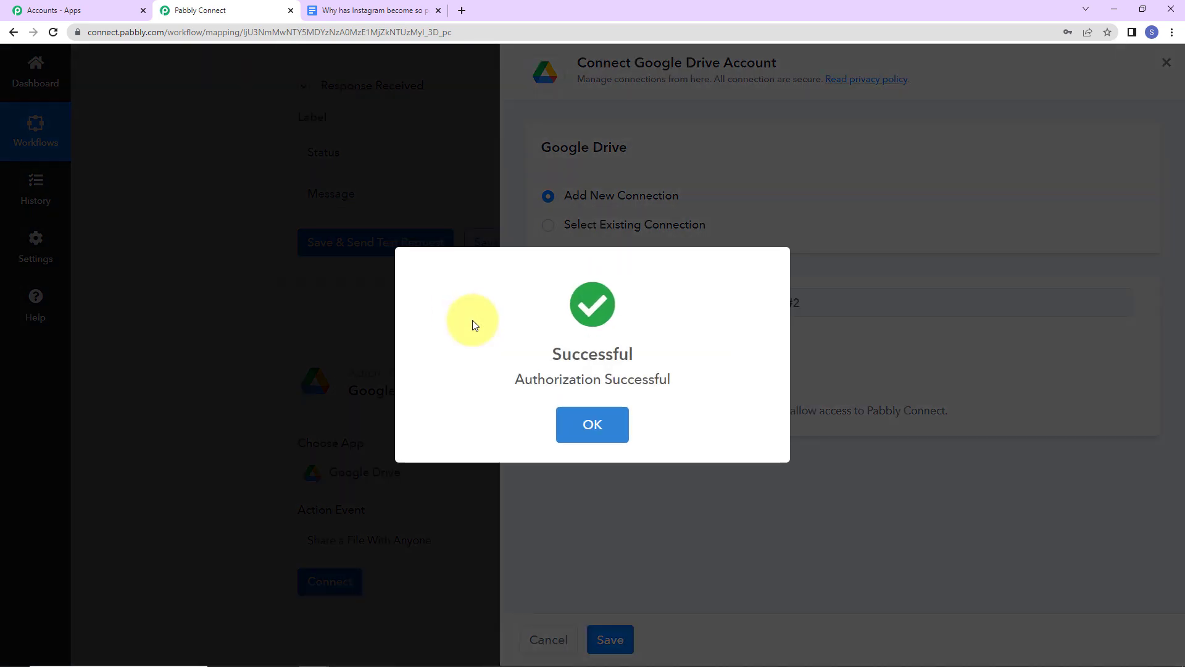
pyautogui.scroll(-7, 580, 352)
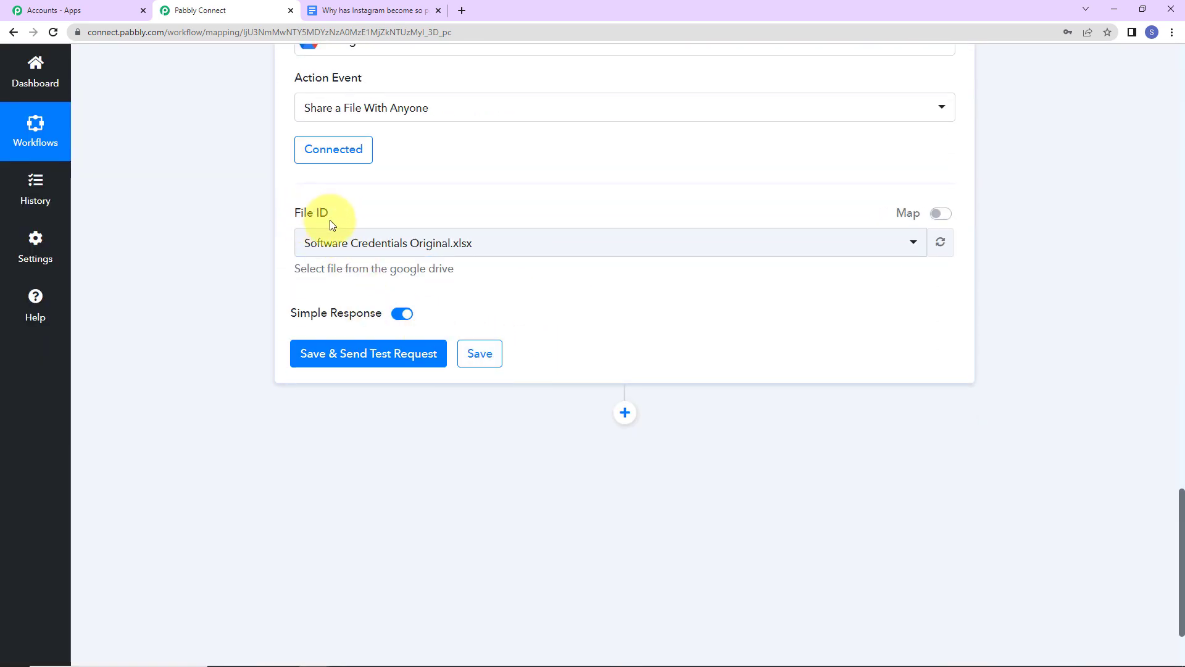
# - Clear File ID and map it to the Id field from the Google Docs New Document trigger
pyautogui.click(937, 216)
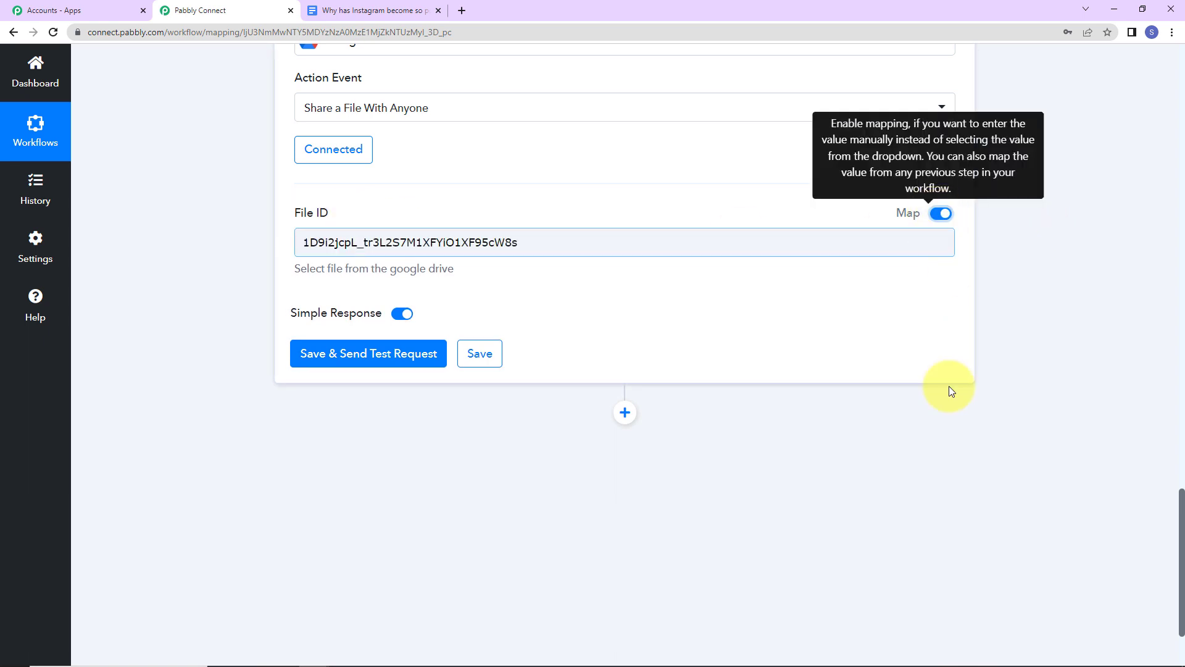
pyautogui.click(531, 228)
pyautogui.tripleClick(532, 253)
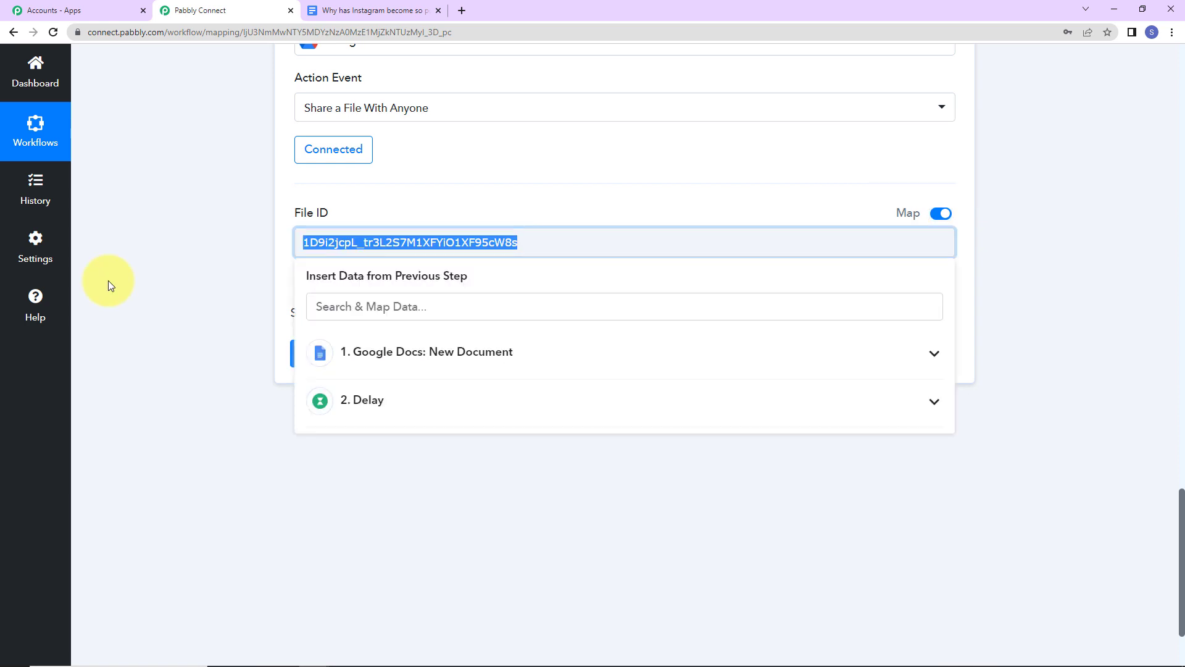
pyautogui.press('BackSpace')
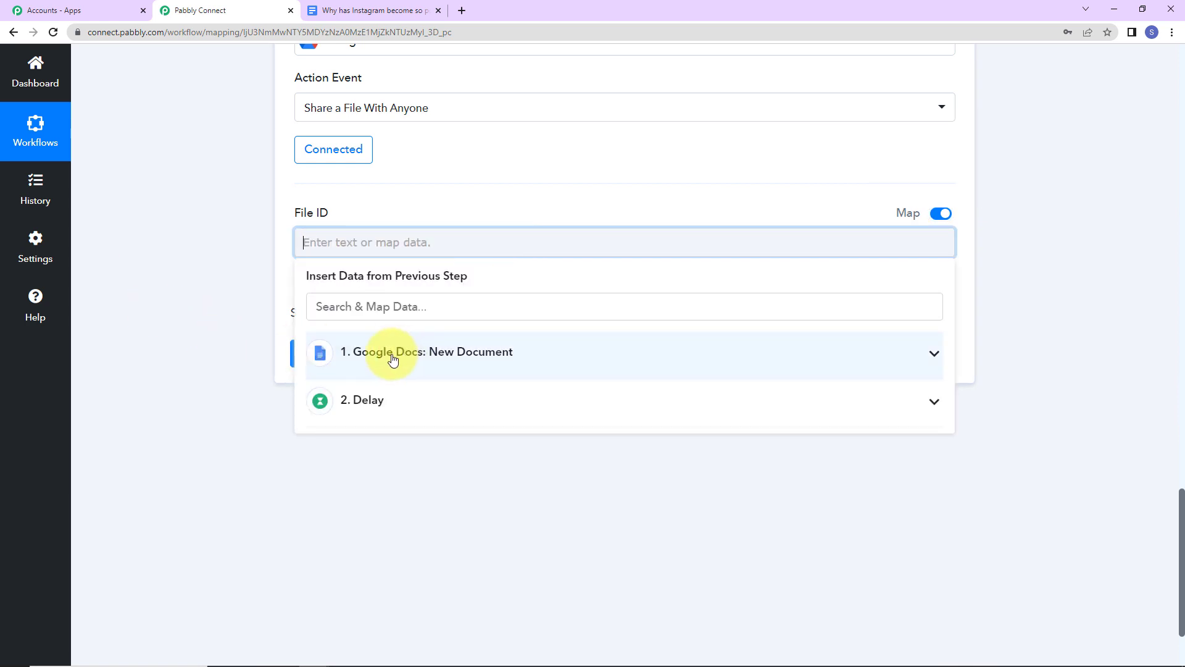
pyautogui.click(374, 364)
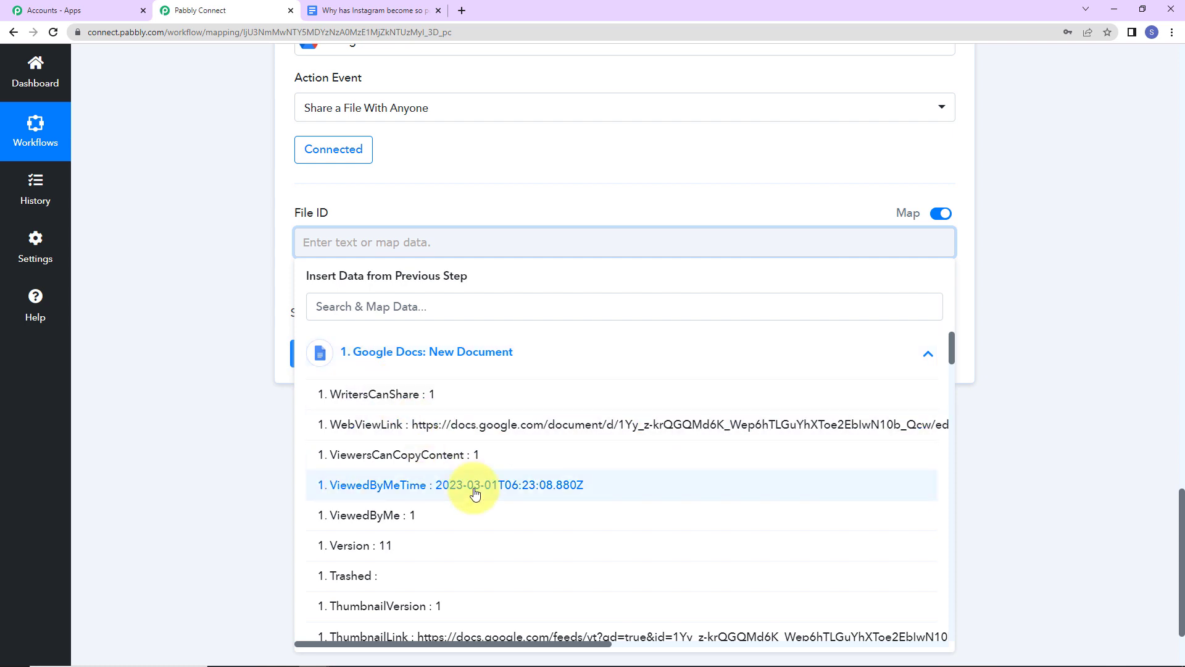
pyautogui.scroll(-3, 474, 492)
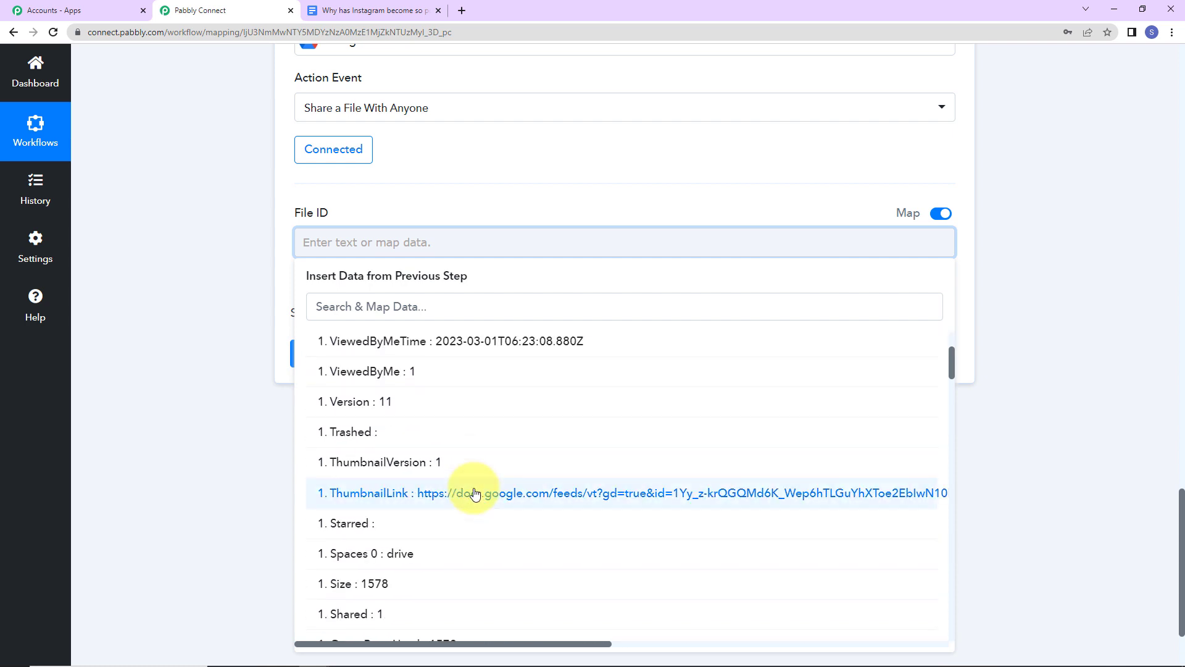
pyautogui.scroll(-3, 475, 492)
pyautogui.click(401, 309)
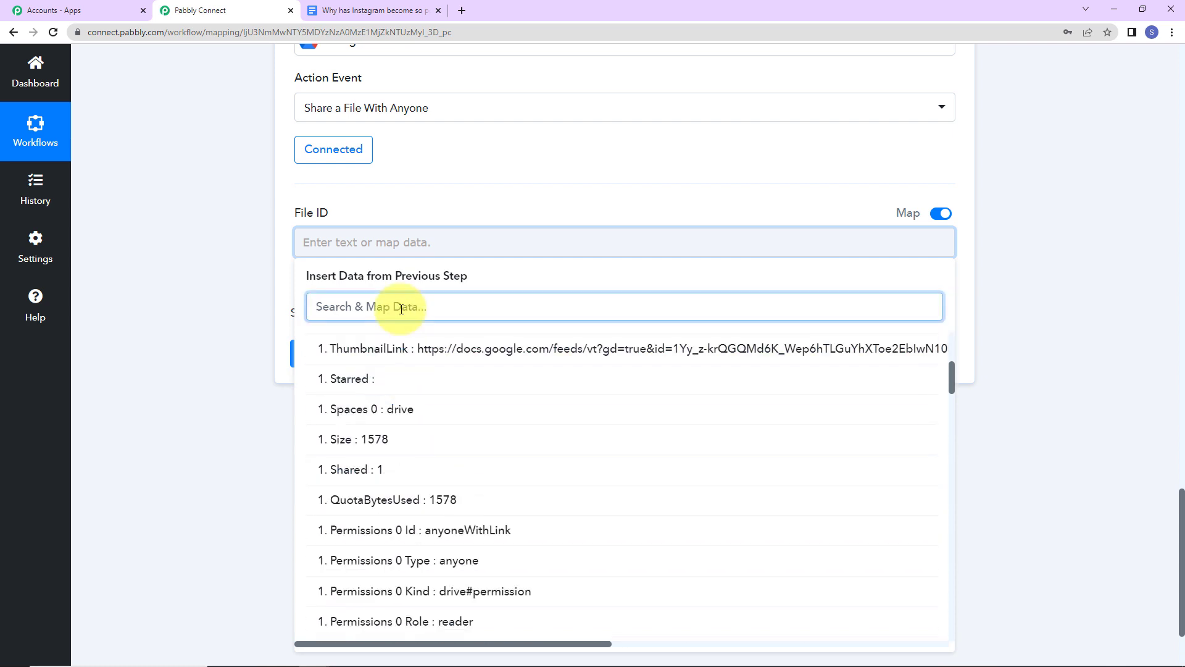
pyautogui.write('id')
pyautogui.scroll(-3, 463, 518)
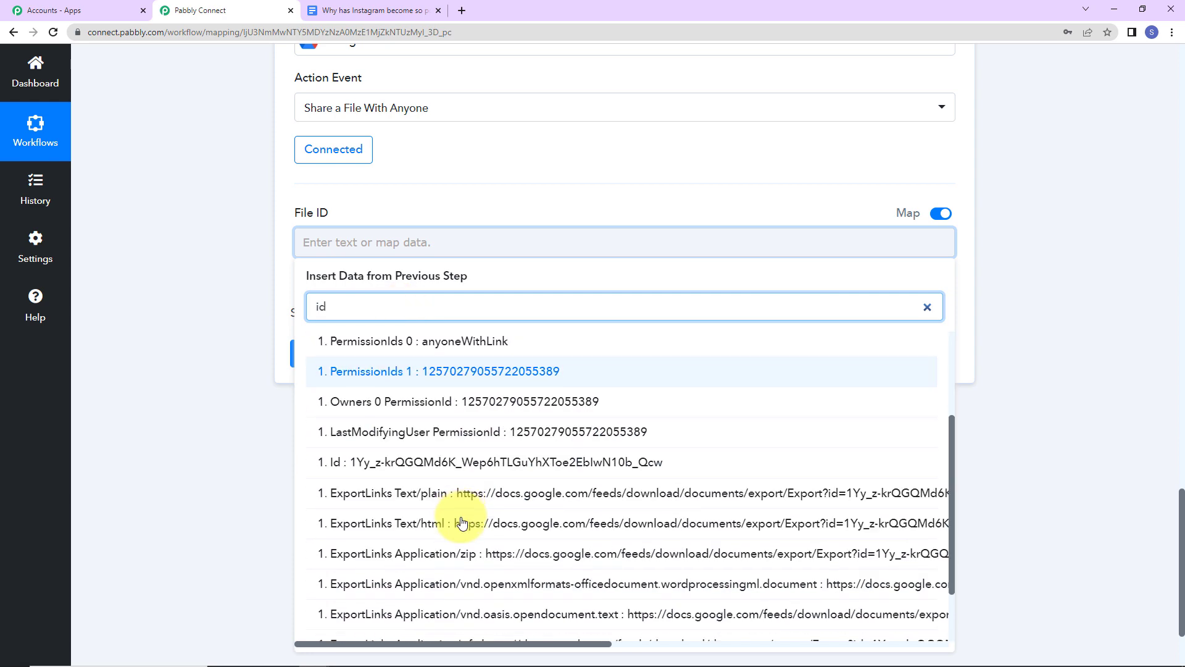
pyautogui.click(722, 467)
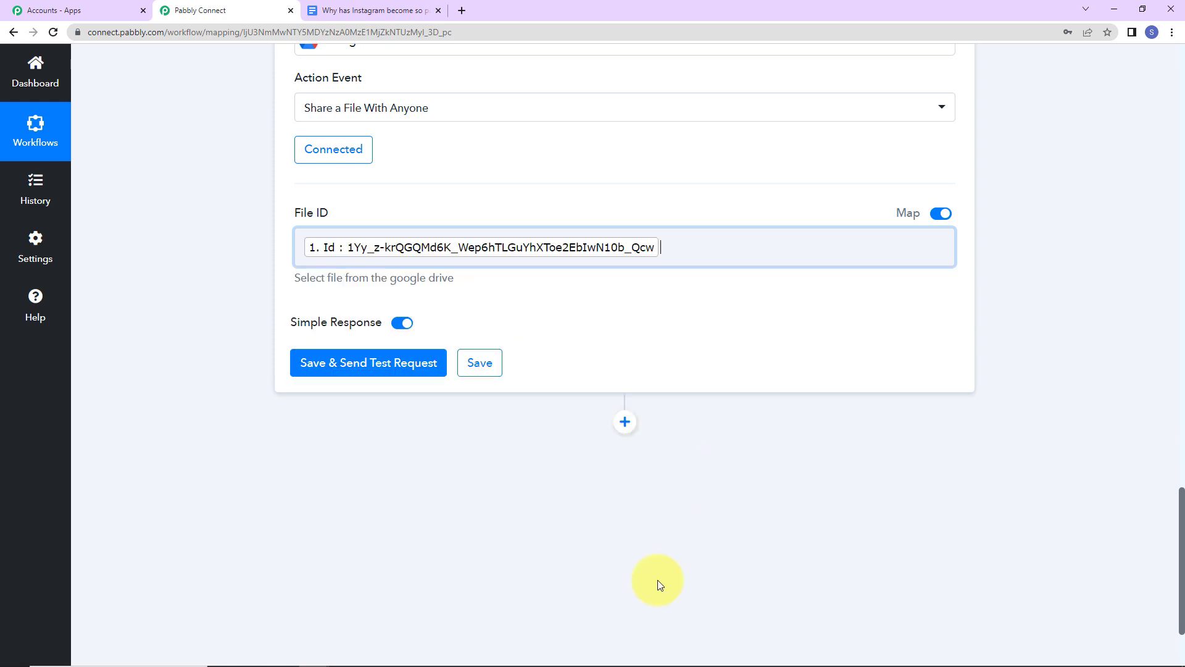
pyautogui.click(346, 367)
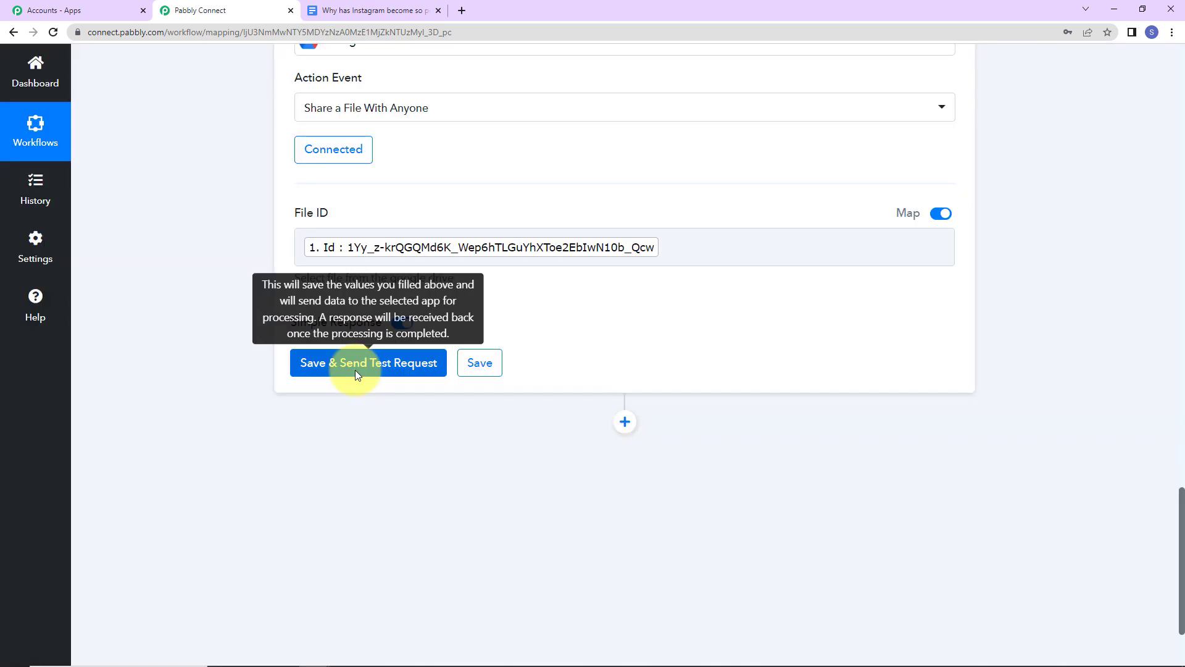
# - Save and test the Drive share step, reviewing the returned anyone-with-link reader permission
pyautogui.click(356, 371)
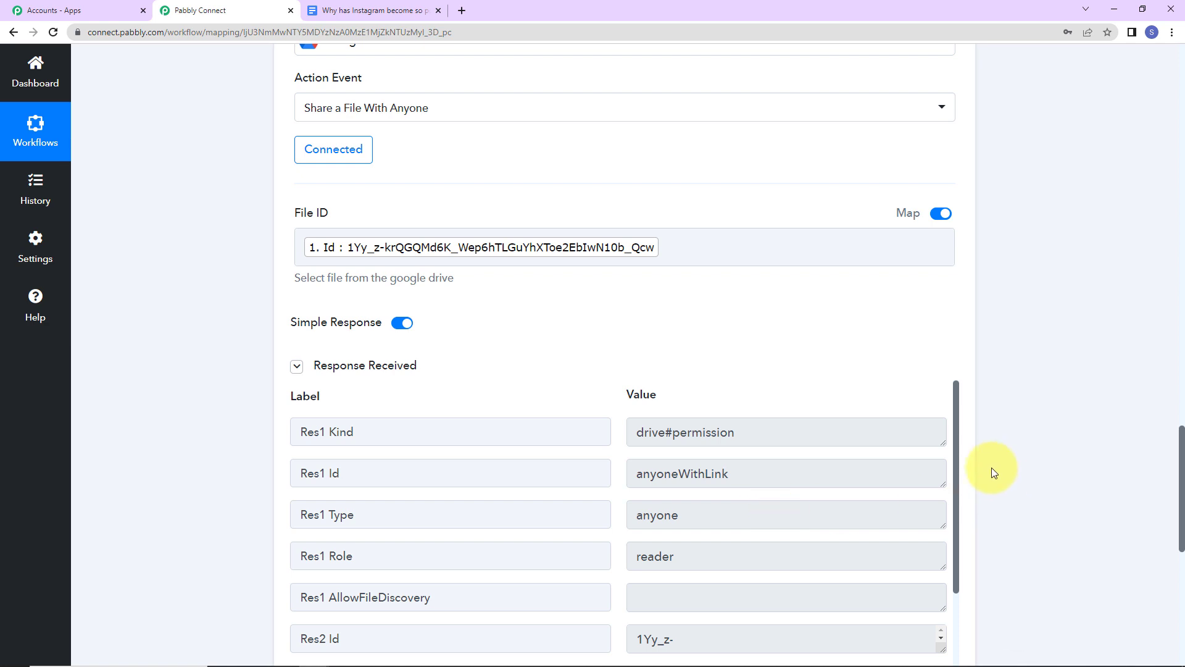
pyautogui.scroll(-2, 707, 429)
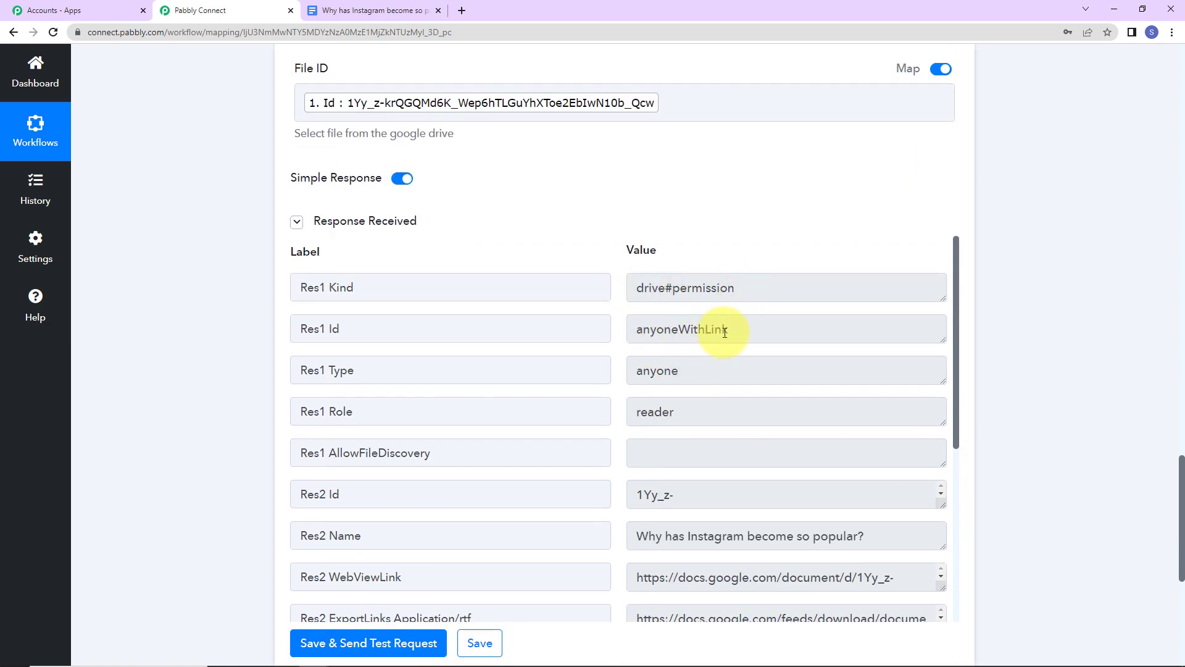
pyautogui.scroll(-2, 723, 344)
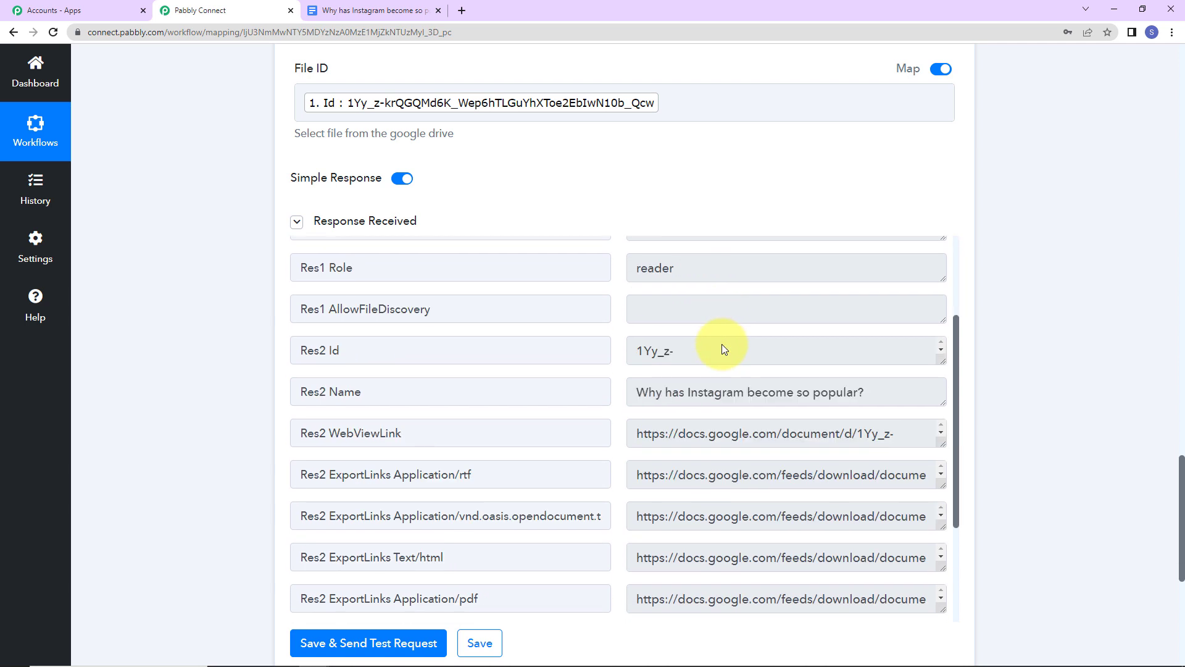
pyautogui.scroll(-1, 721, 343)
pyautogui.scroll(-1, 734, 435)
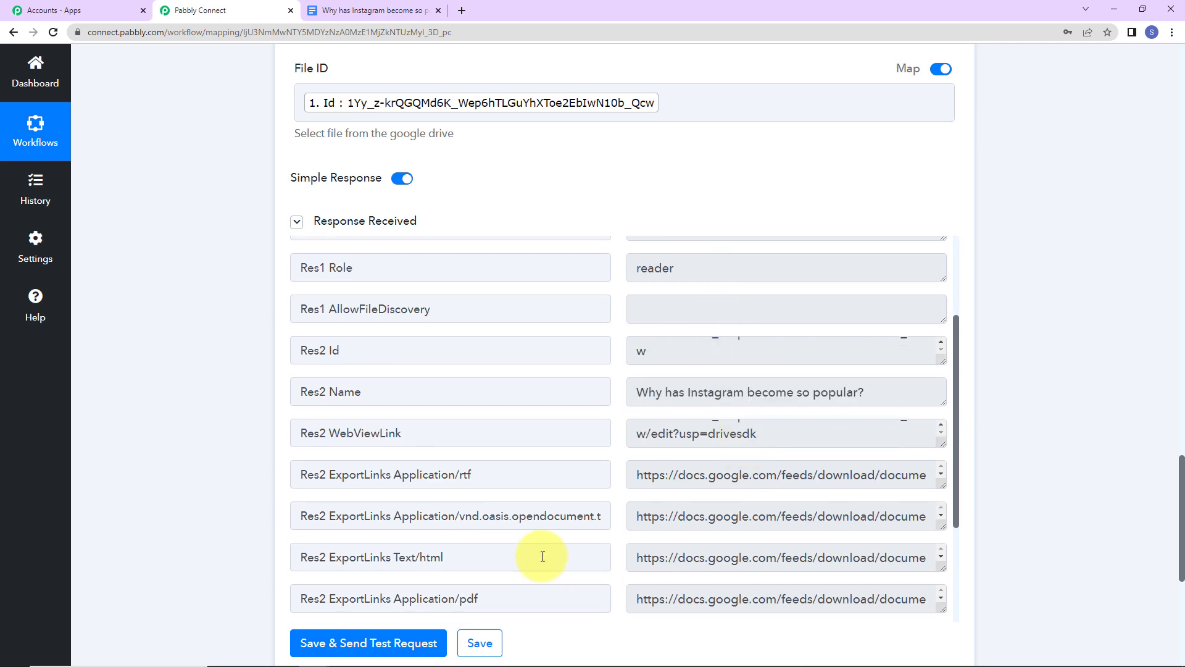
pyautogui.scroll(-2, 536, 555)
pyautogui.scroll(-1, 487, 554)
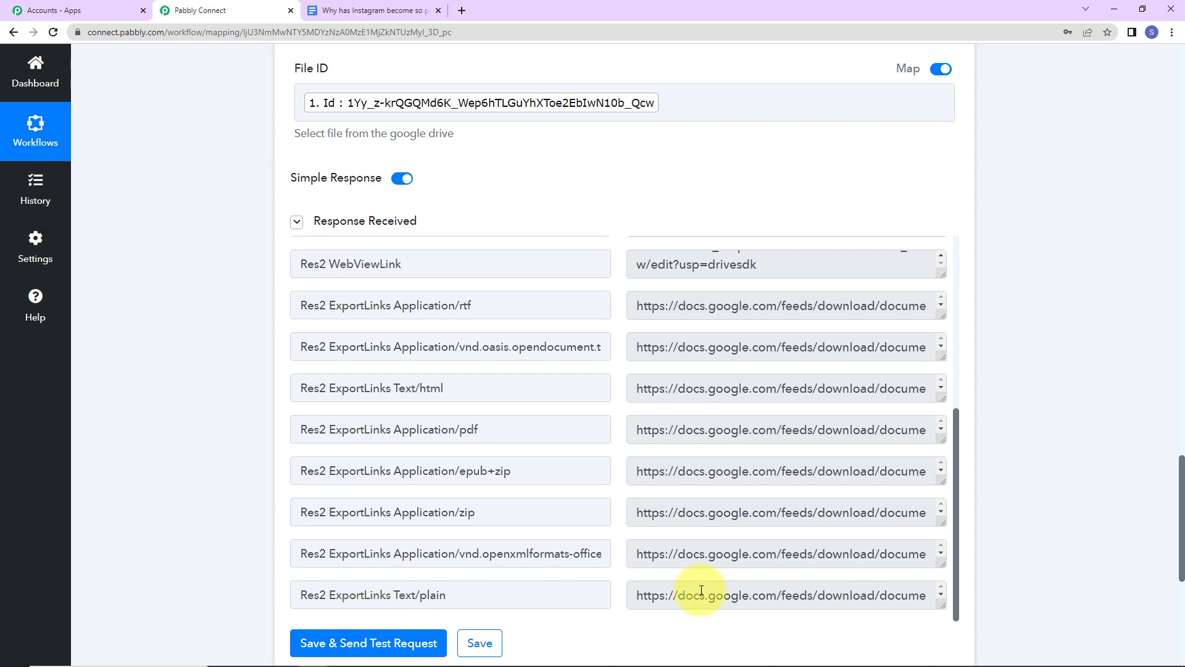
# - Enlarge the Text/plain link value to read it, then add a new empty action step
pyautogui.moveTo(942, 607); pyautogui.dragTo(944, 646)
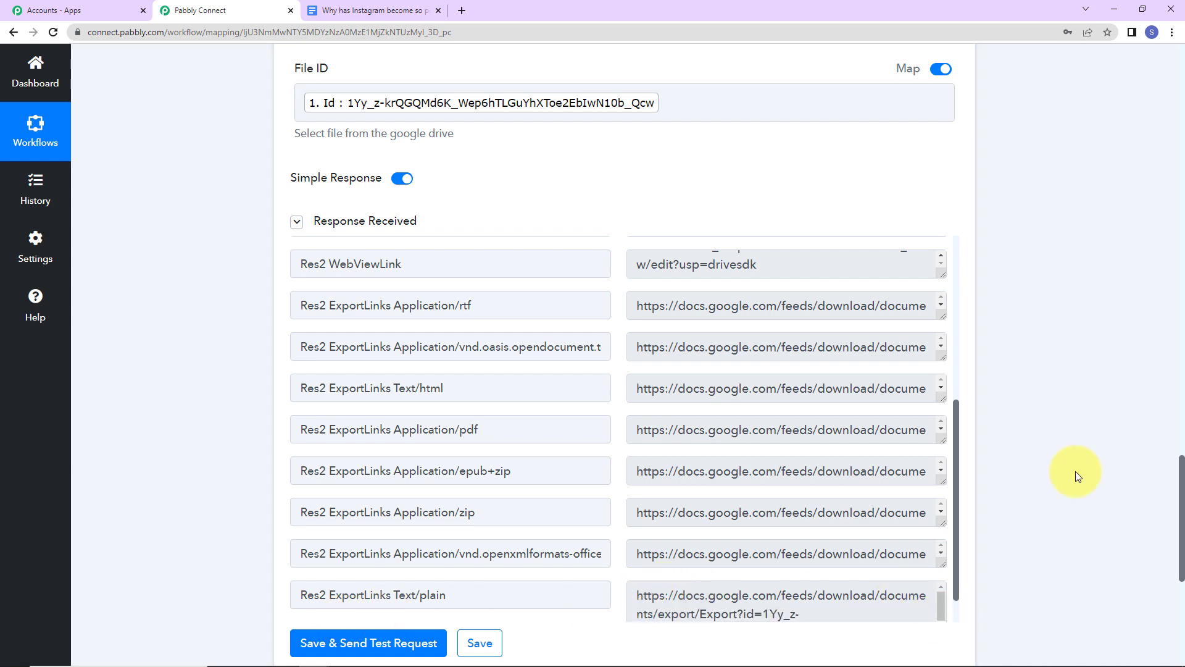
pyautogui.scroll(-5, 700, 457)
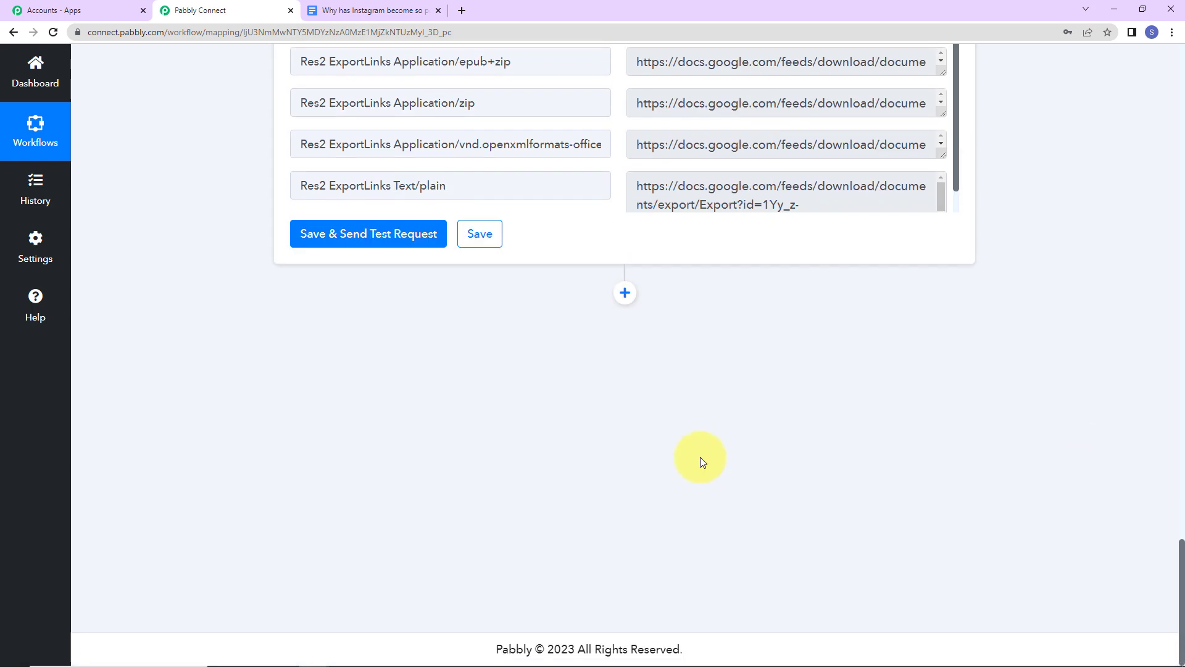
pyautogui.click(625, 310)
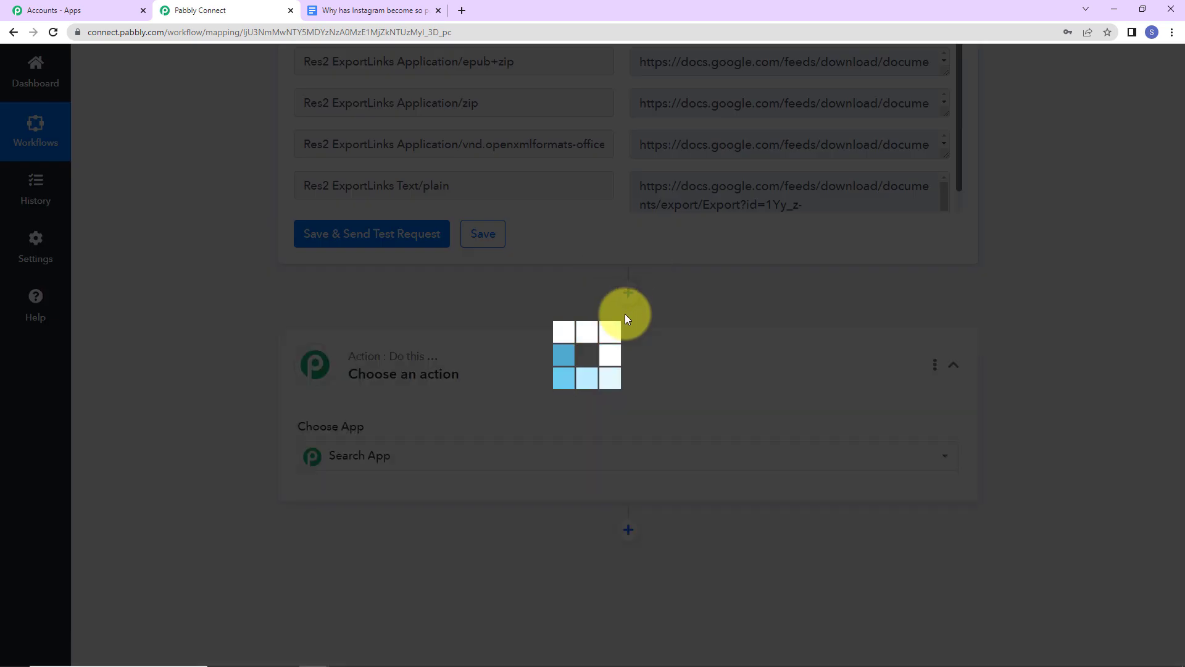
# - Set the new action's app to Dropbox with the Upload File event
pyautogui.write('dropb')
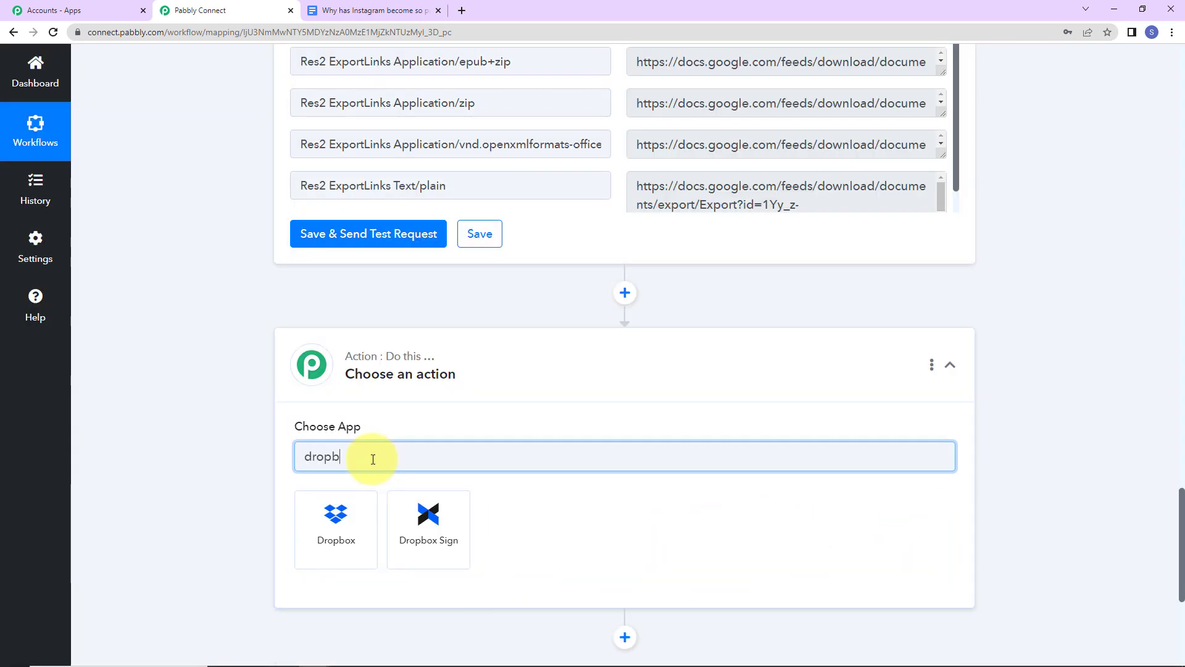
pyautogui.click(338, 516)
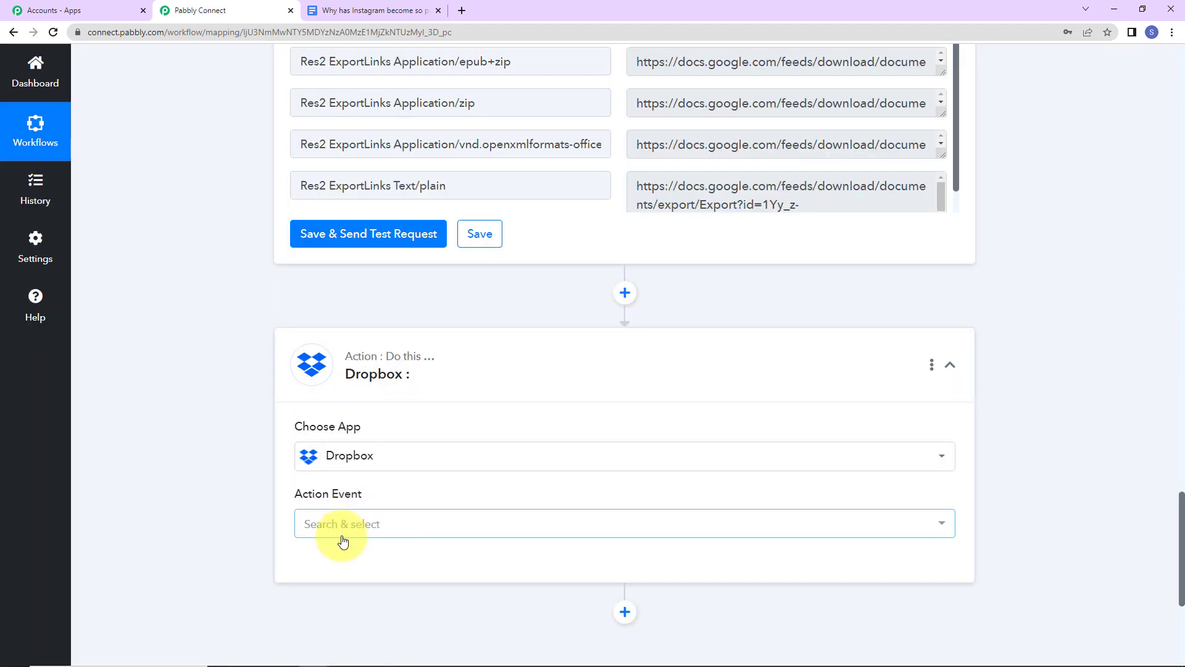
pyautogui.click(343, 541)
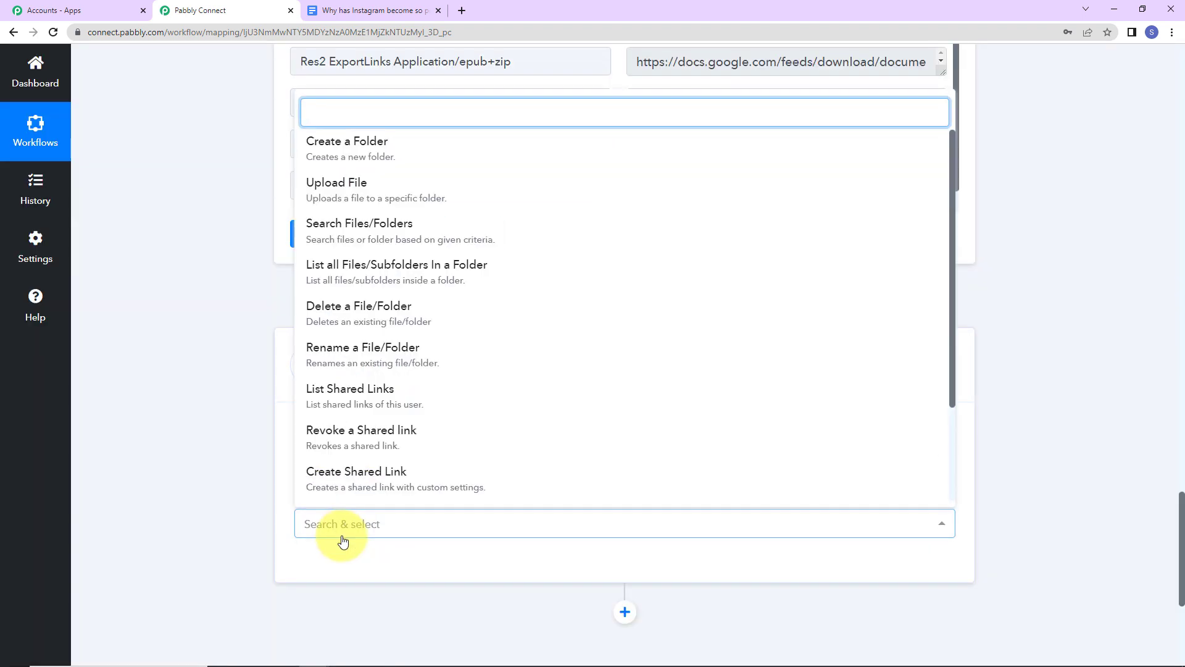
pyautogui.click(354, 203)
# - Link the Dropbox action to a newly authorized Dropbox connection
pyautogui.click(313, 577)
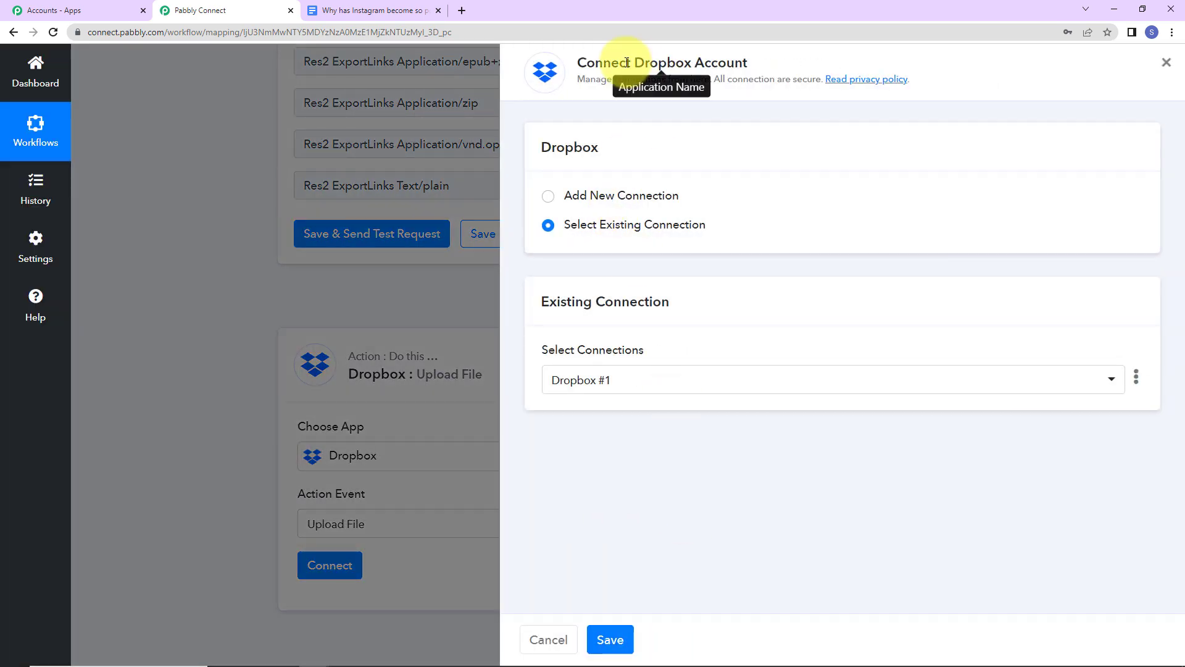
pyautogui.moveTo(634, 63); pyautogui.dragTo(776, 62)
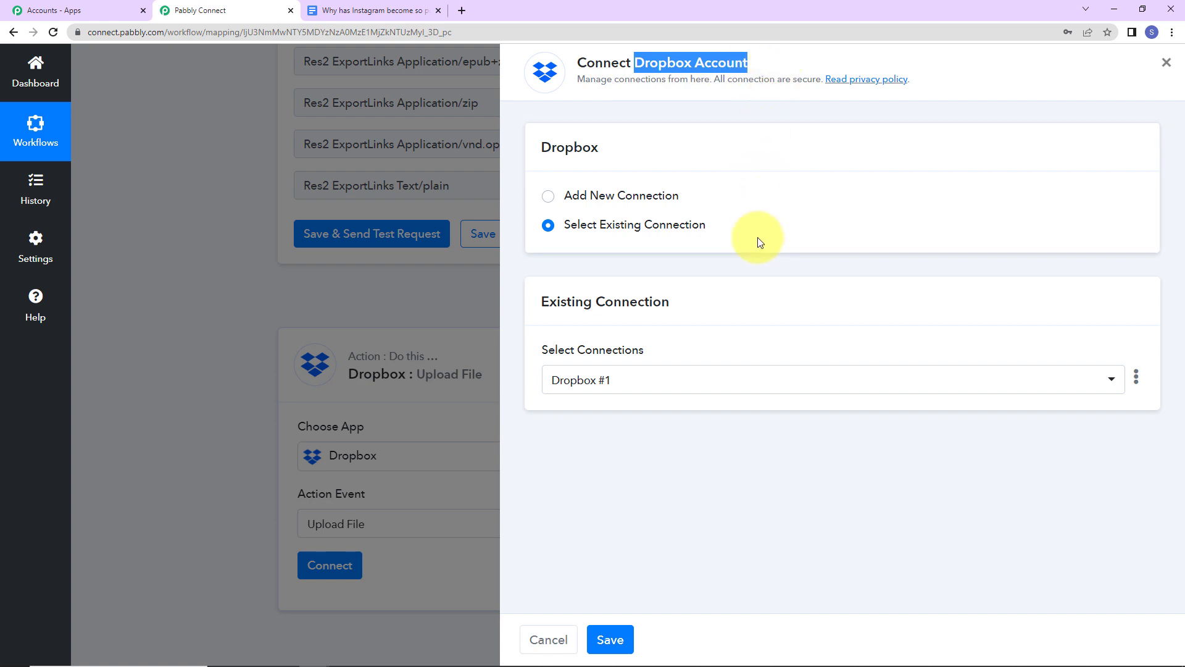
pyautogui.click(595, 195)
pyautogui.click(608, 357)
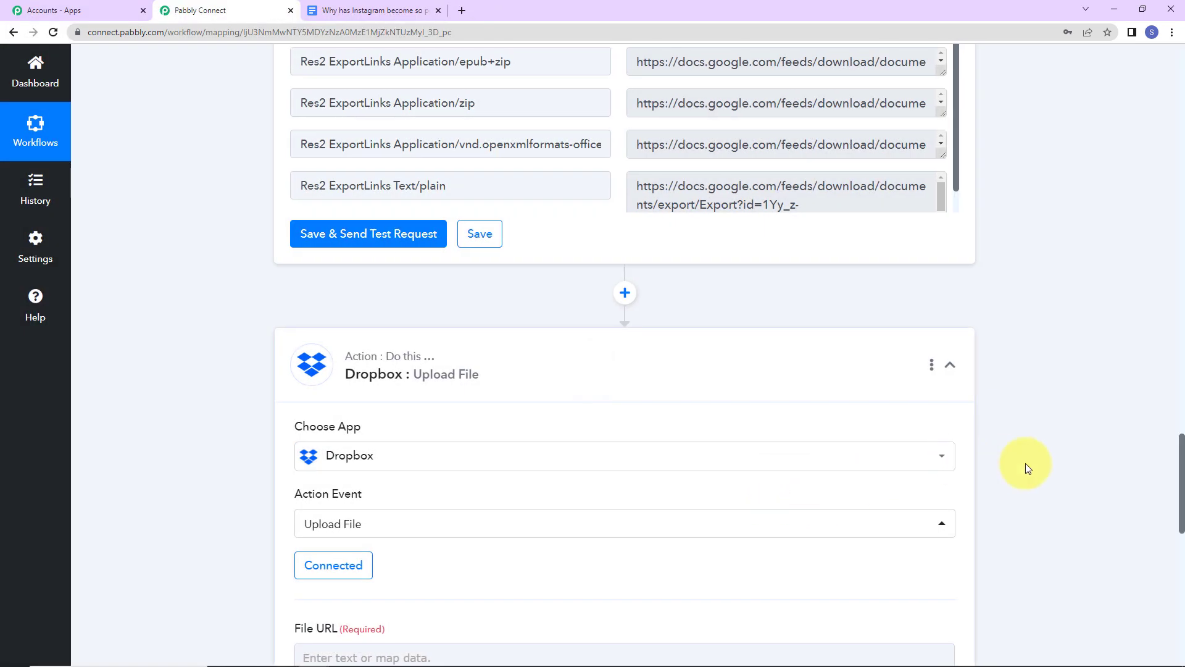
# - Map the Google Drive share step's Res2 ExportLinks Text/plain link into Dropbox's File URL
pyautogui.scroll(-7, 1025, 466)
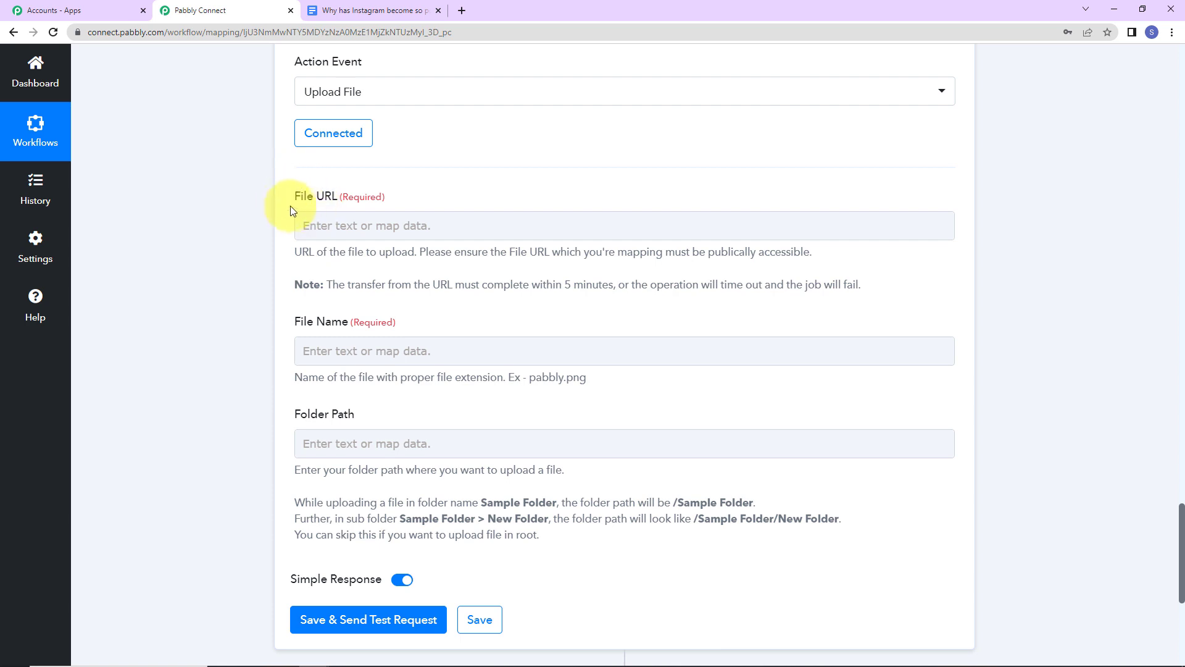
pyautogui.click(337, 223)
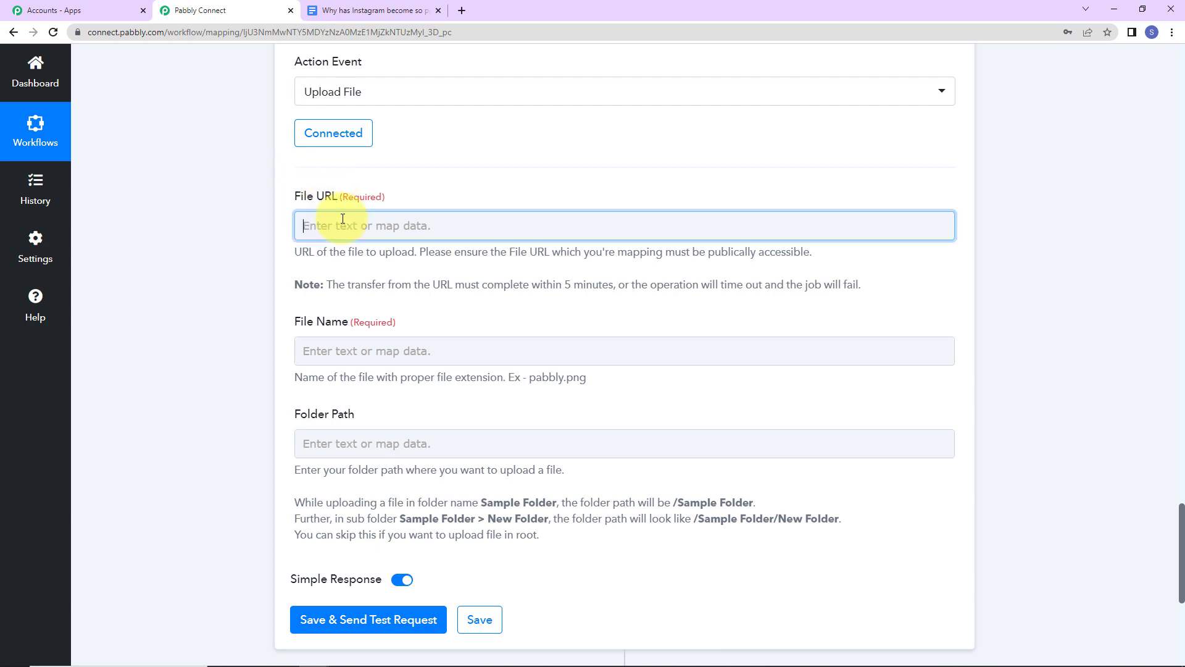
pyautogui.click(389, 445)
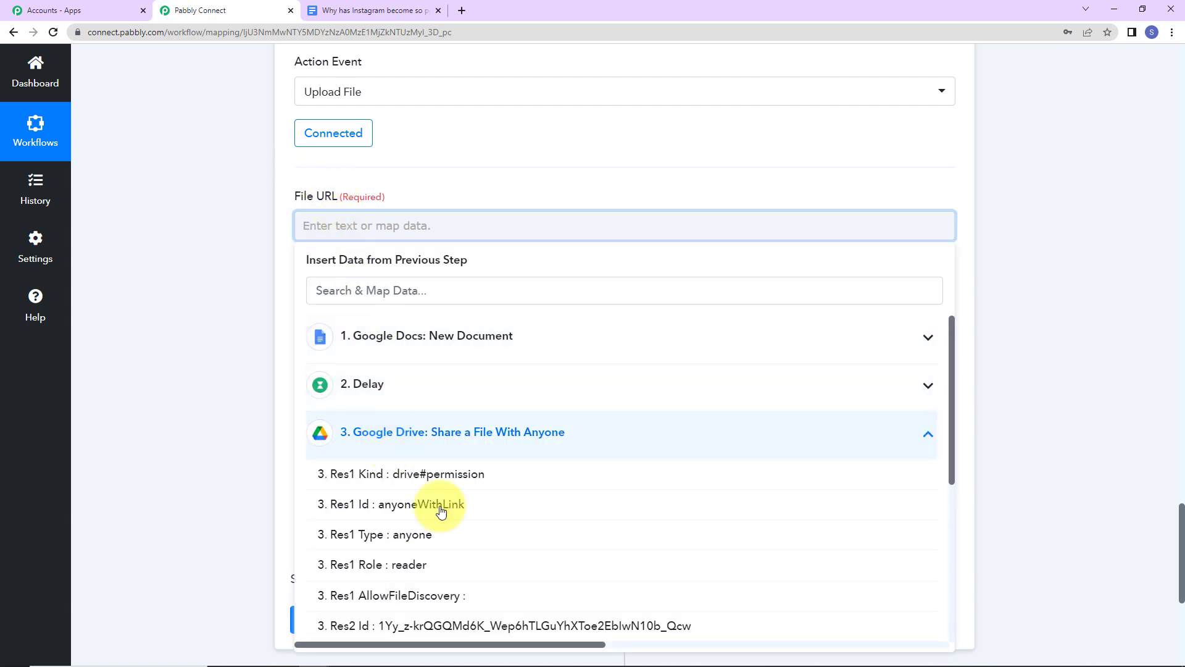
pyautogui.scroll(-2, 475, 546)
pyautogui.scroll(-2, 551, 559)
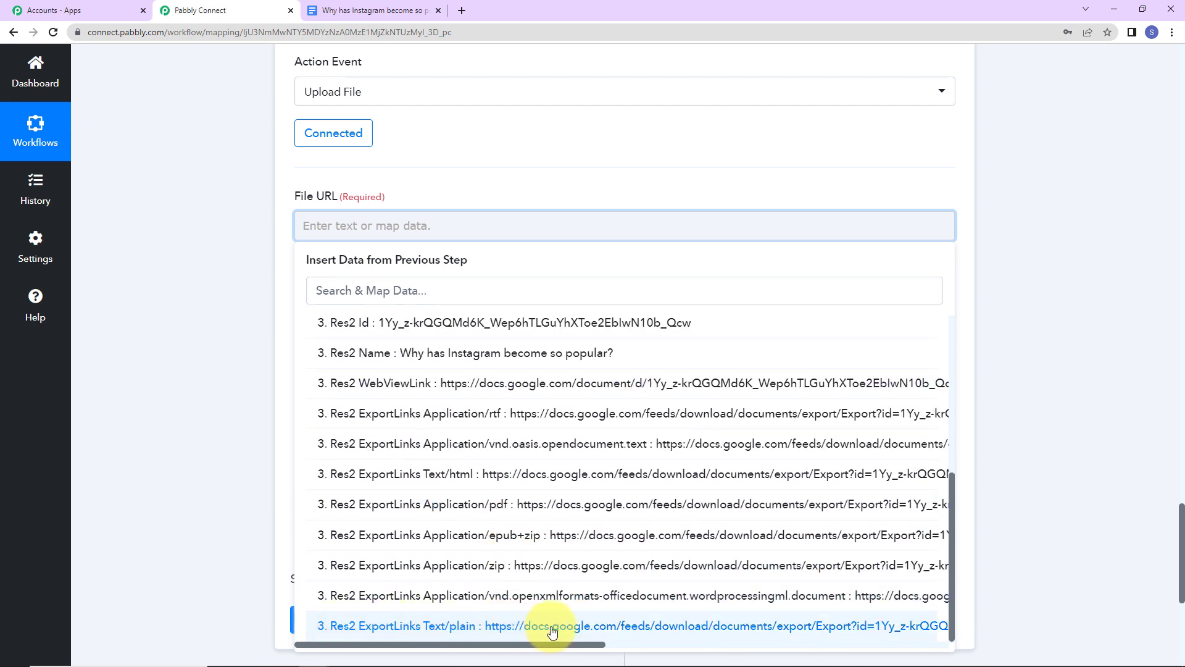
pyautogui.click(723, 630)
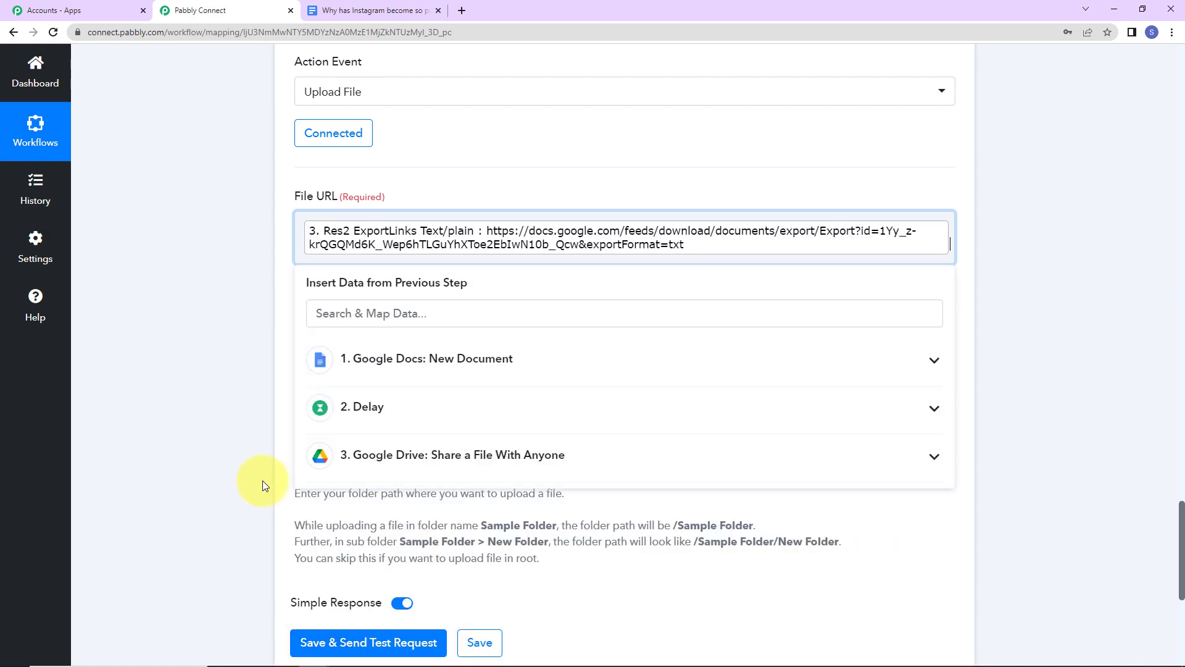
pyautogui.click(170, 413)
pyautogui.click(409, 369)
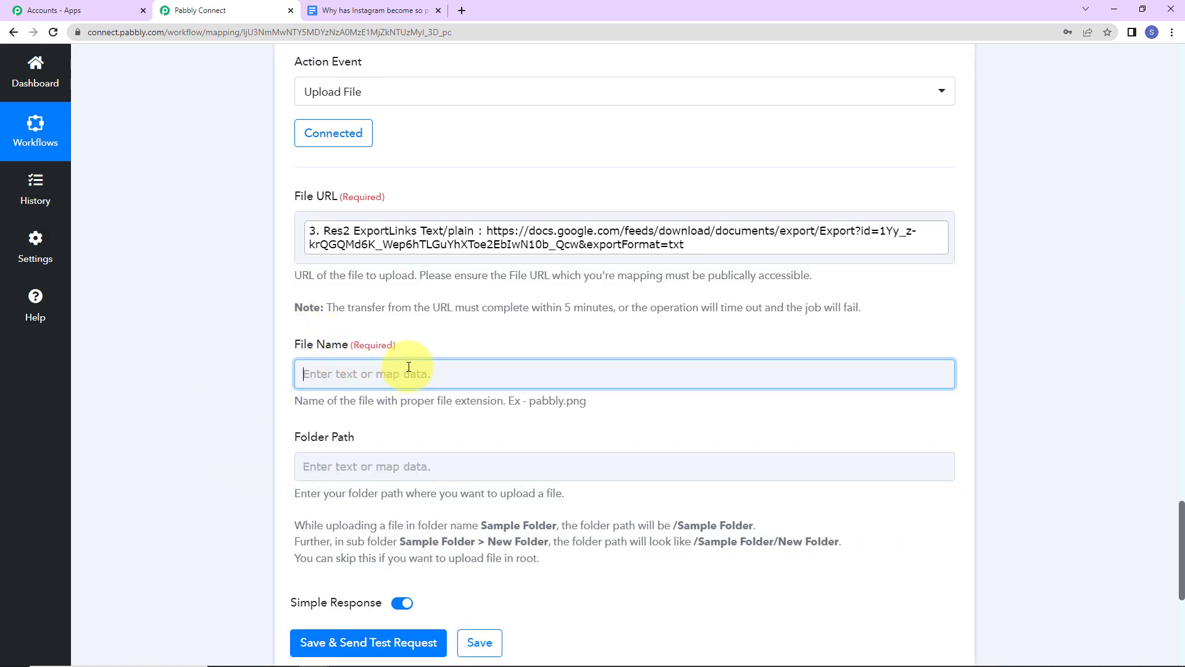
# - Fill File Name with the Google Docs New Document Name field followed by '.txt'
pyautogui.click(410, 484)
pyautogui.scroll(-5, 486, 554)
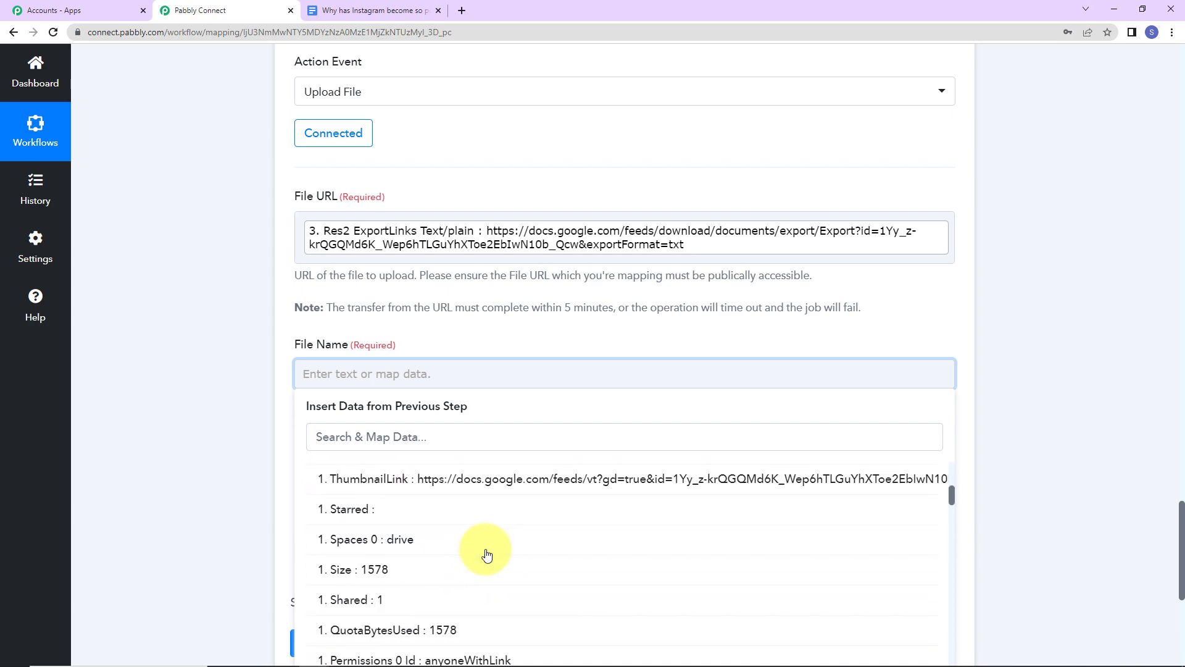
pyautogui.scroll(-10, 611, 593)
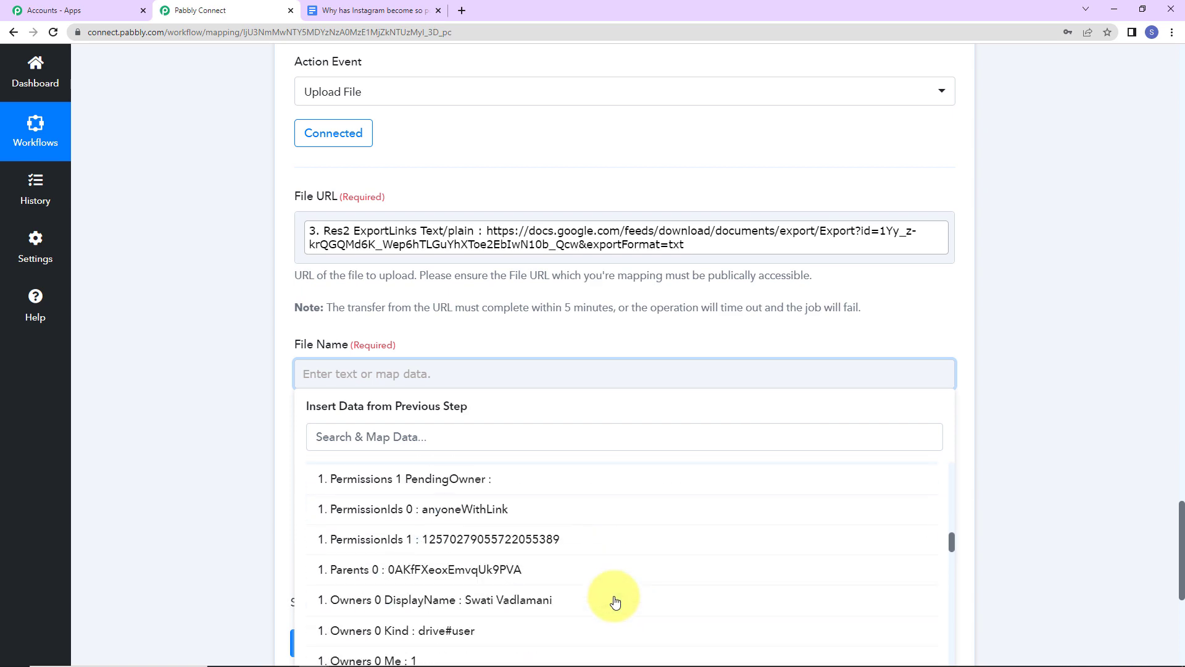
pyautogui.scroll(-8, 614, 593)
pyautogui.click(426, 434)
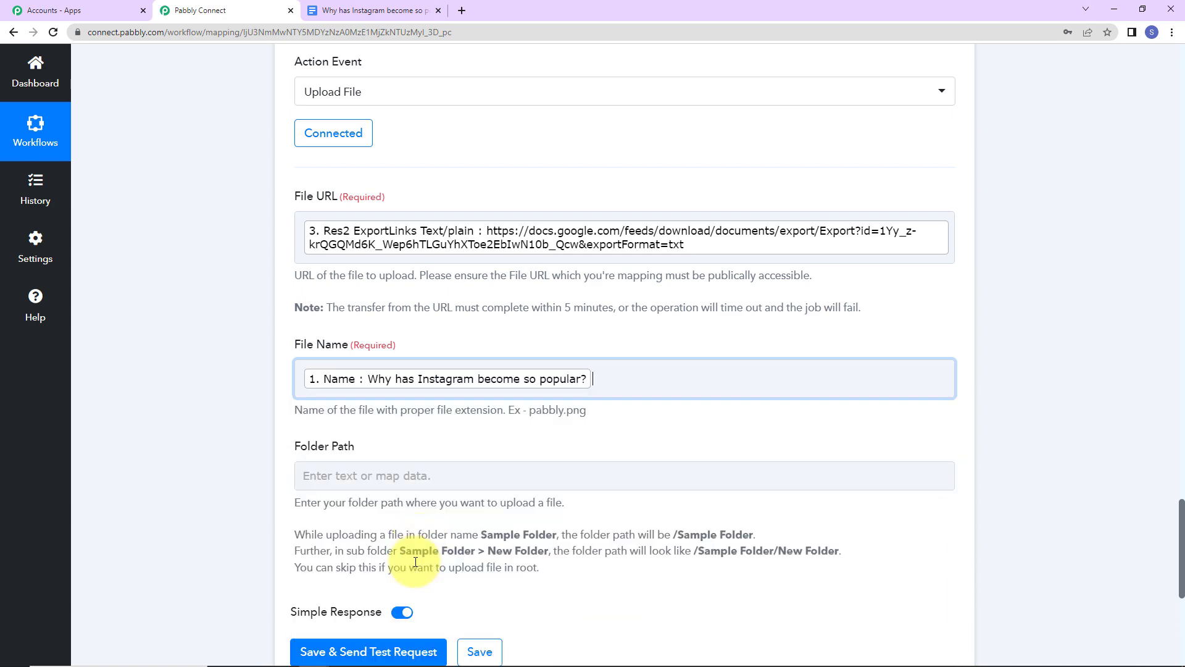
pyautogui.click(762, 388)
pyautogui.click(173, 462)
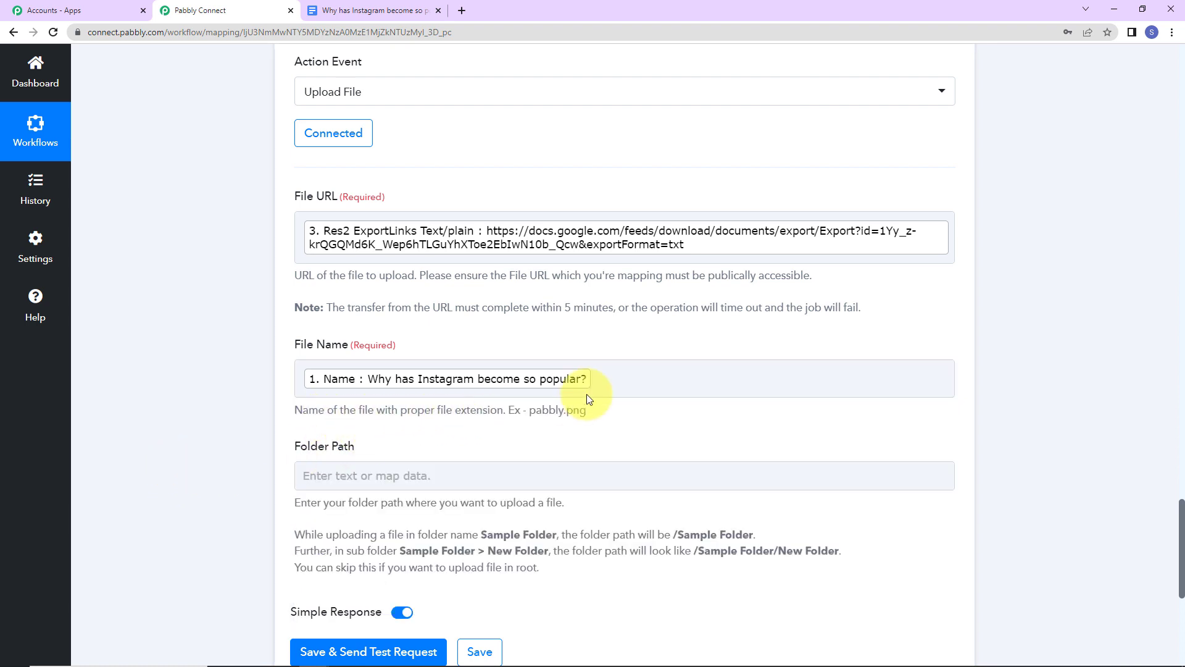
pyautogui.click(612, 382)
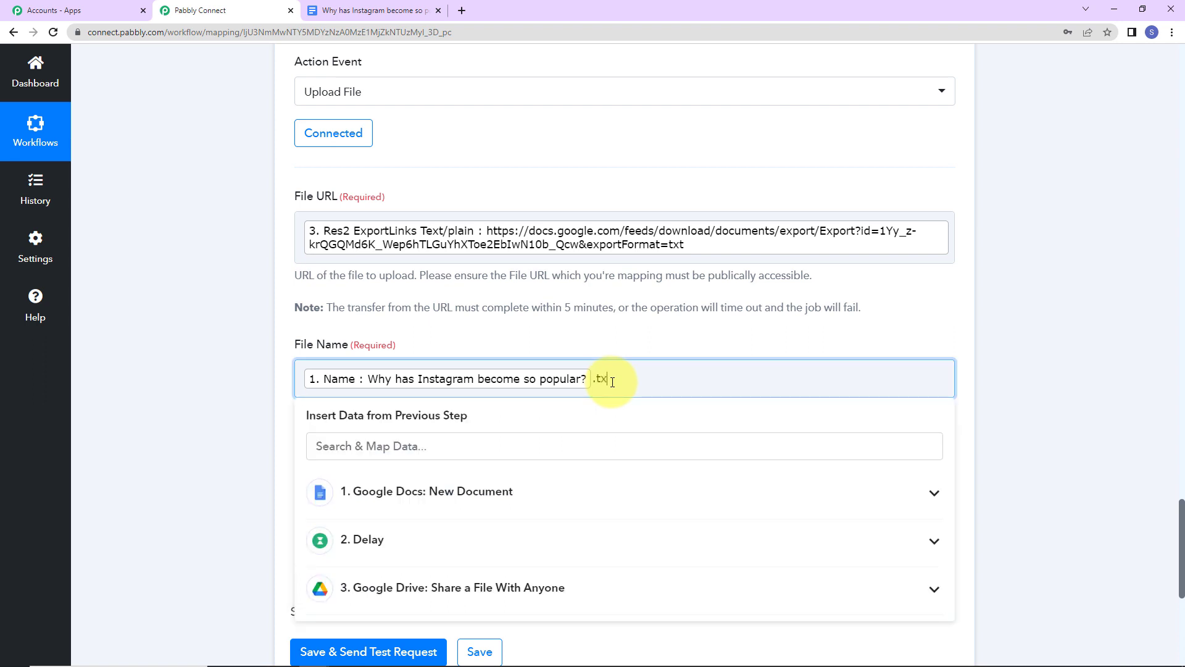
pyautogui.click(238, 351)
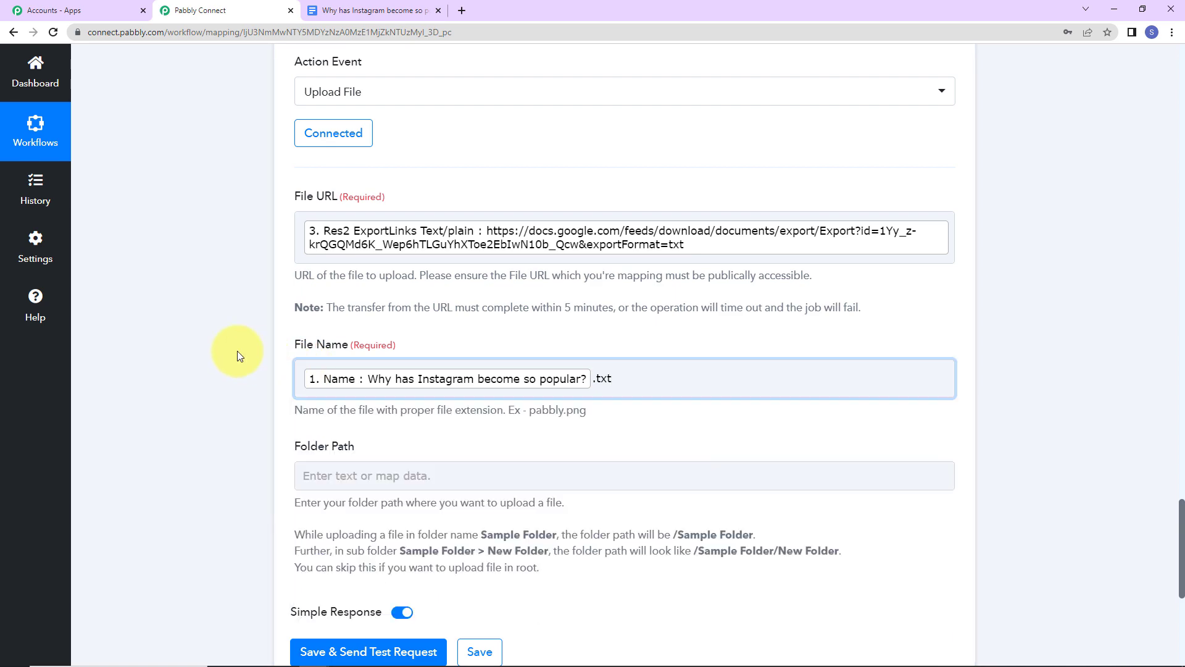
# - Open the Pabbly Docs folder in Dropbox and copy its name from the breadcrumb
pyautogui.scroll(-3, 238, 351)
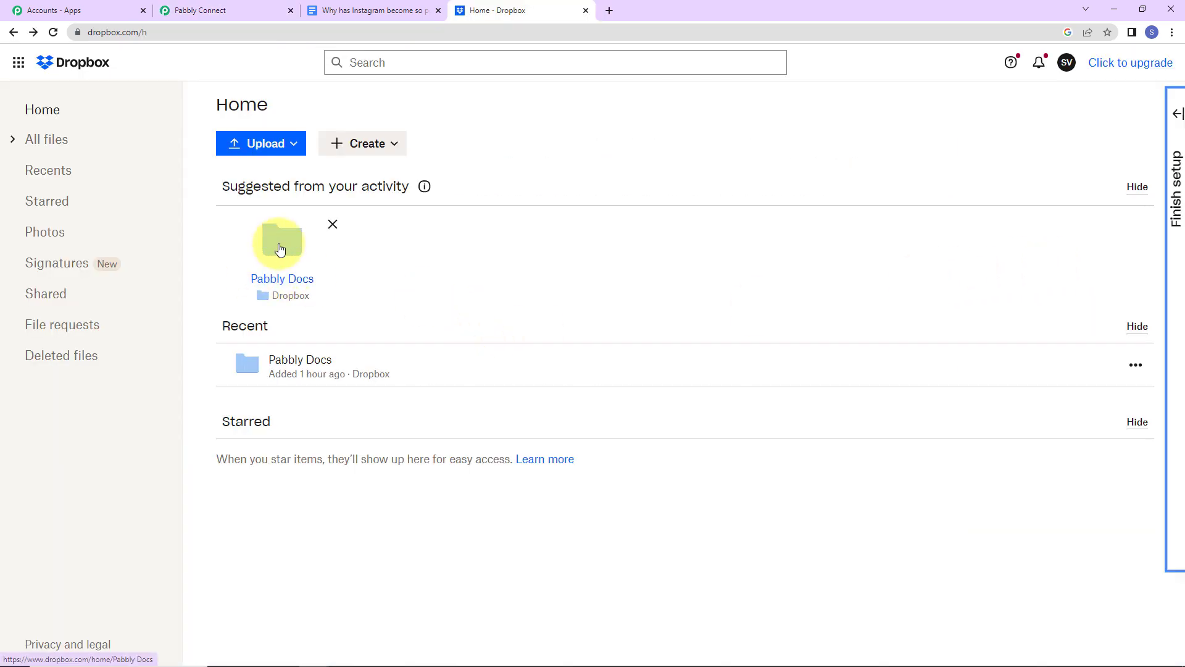
pyautogui.click(512, 352)
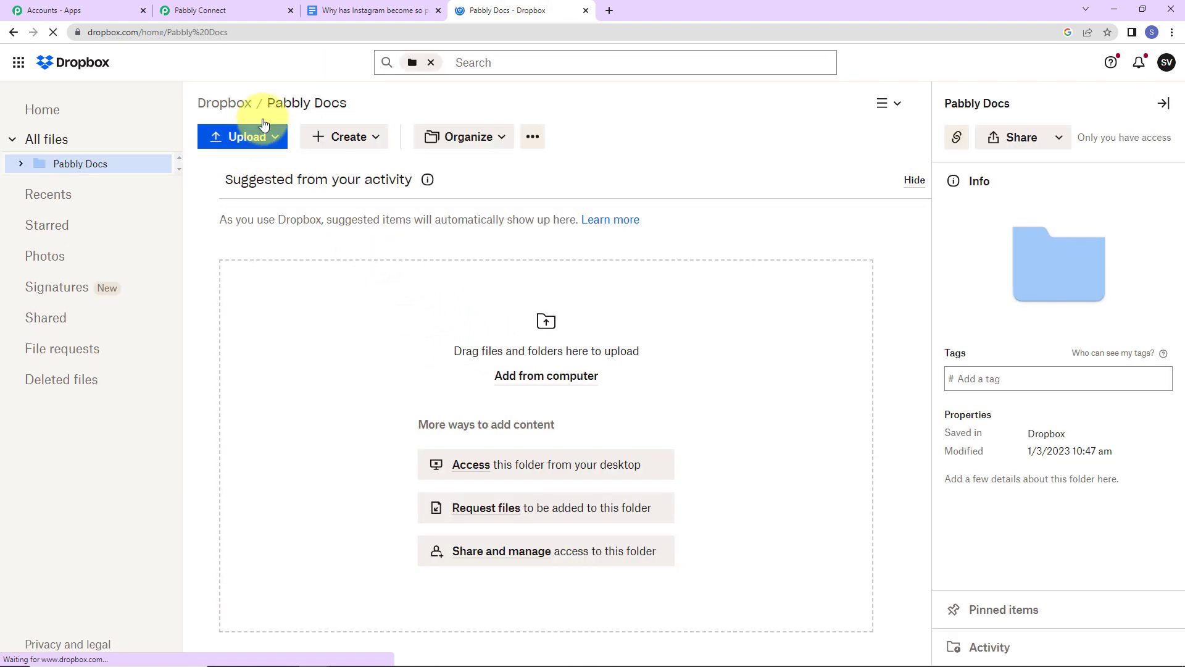
pyautogui.moveTo(258, 108); pyautogui.dragTo(348, 103)
pyautogui.rightClick(306, 106)
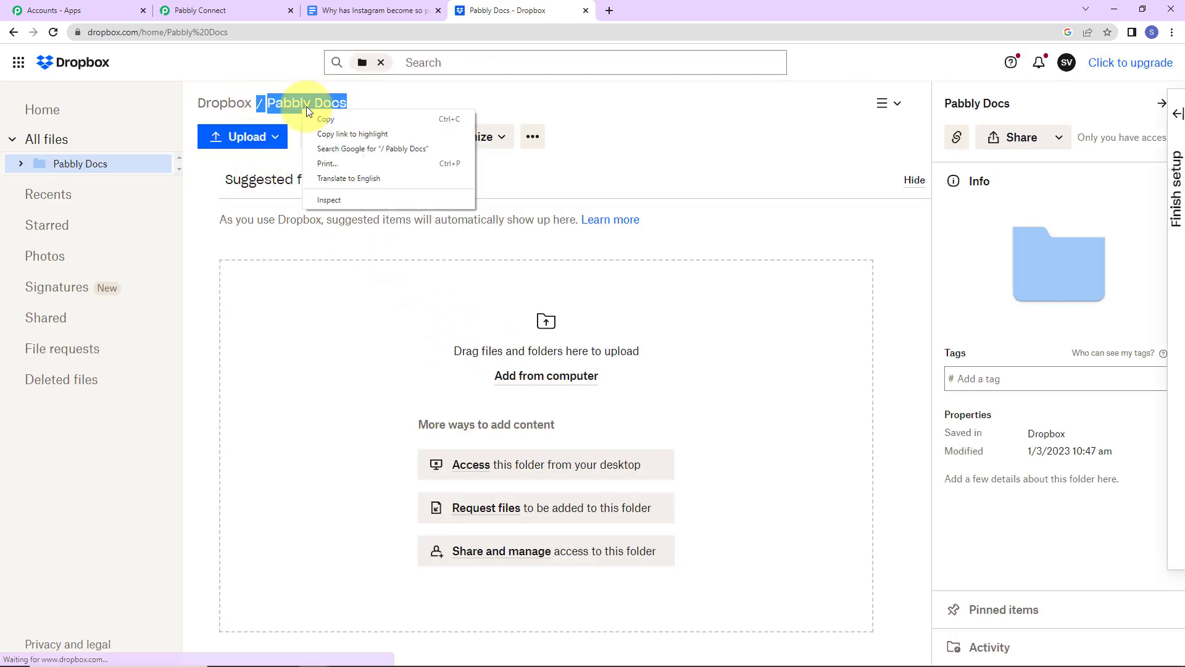
pyautogui.click(334, 119)
pyautogui.click(232, 7)
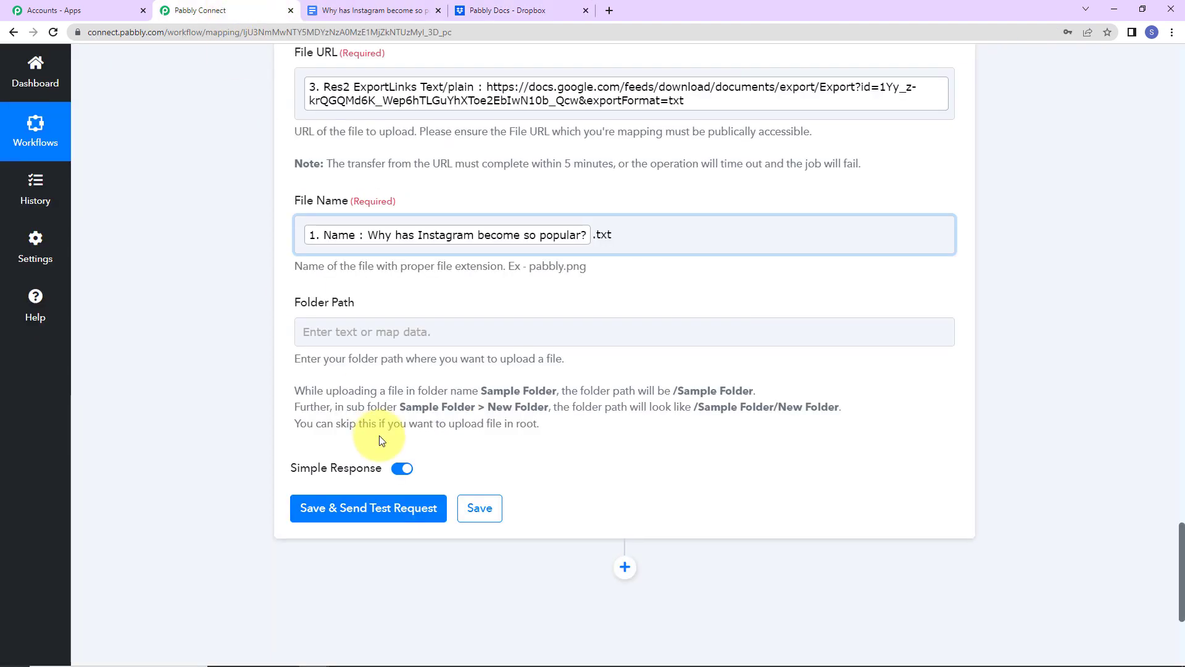
# - Set the Folder Path to /Pabbly Docs, save, and run a test upload
pyautogui.click(373, 330)
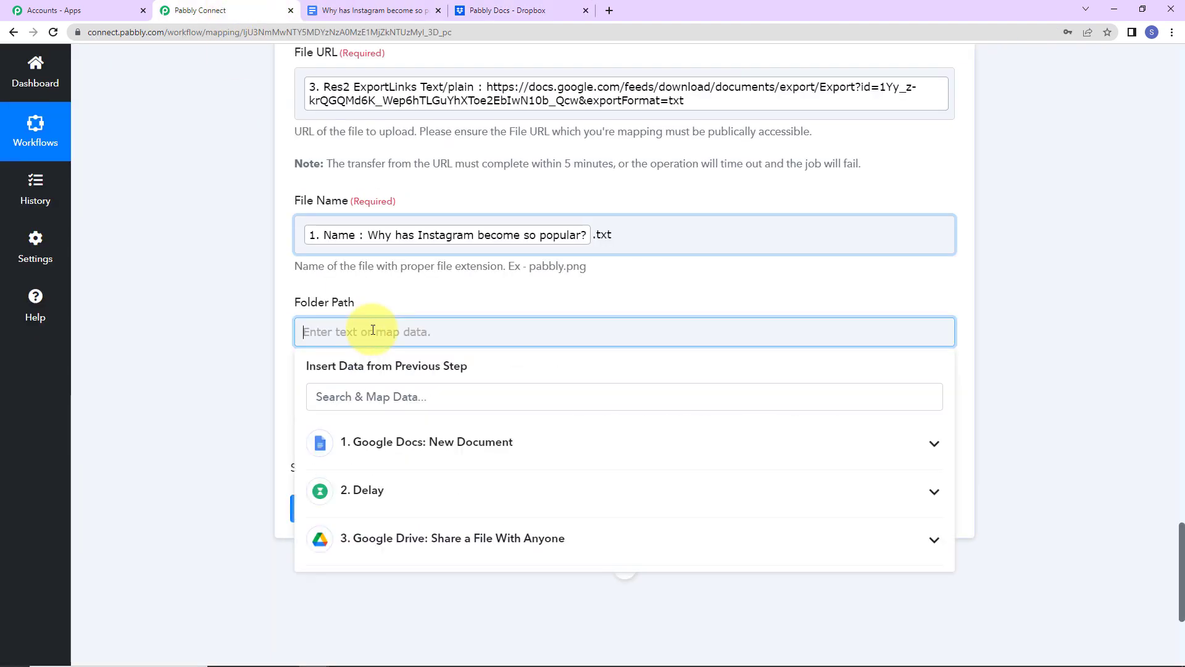
pyautogui.hotkey('ctrl', 'v')
pyautogui.click(239, 358)
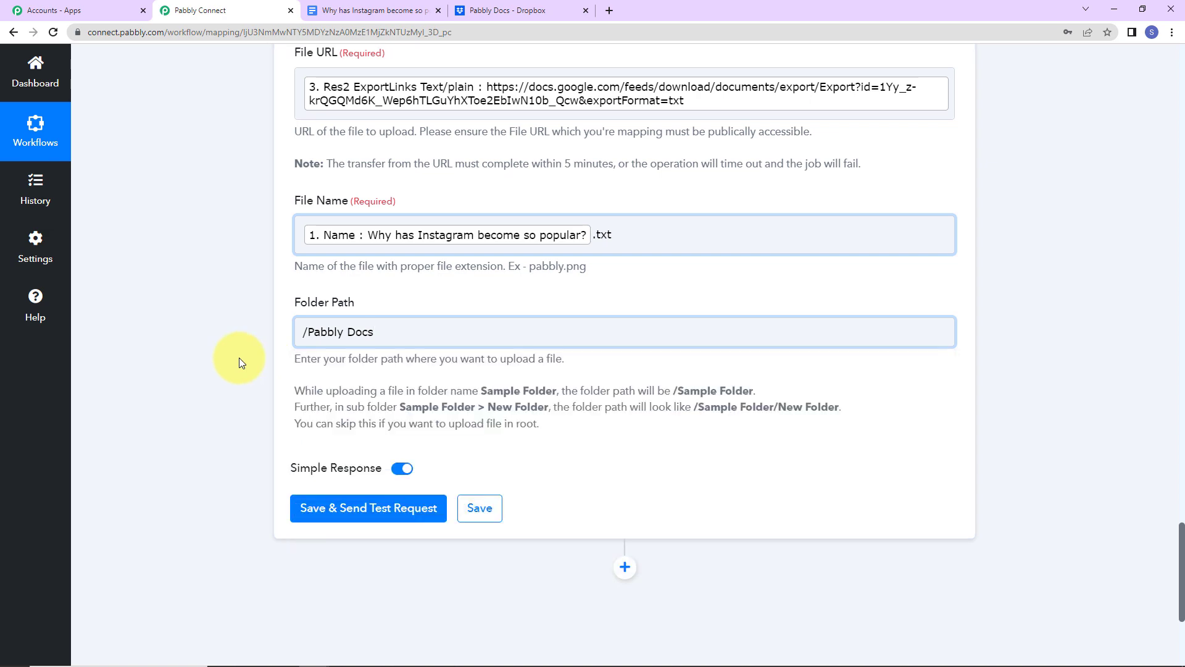
pyautogui.click(328, 525)
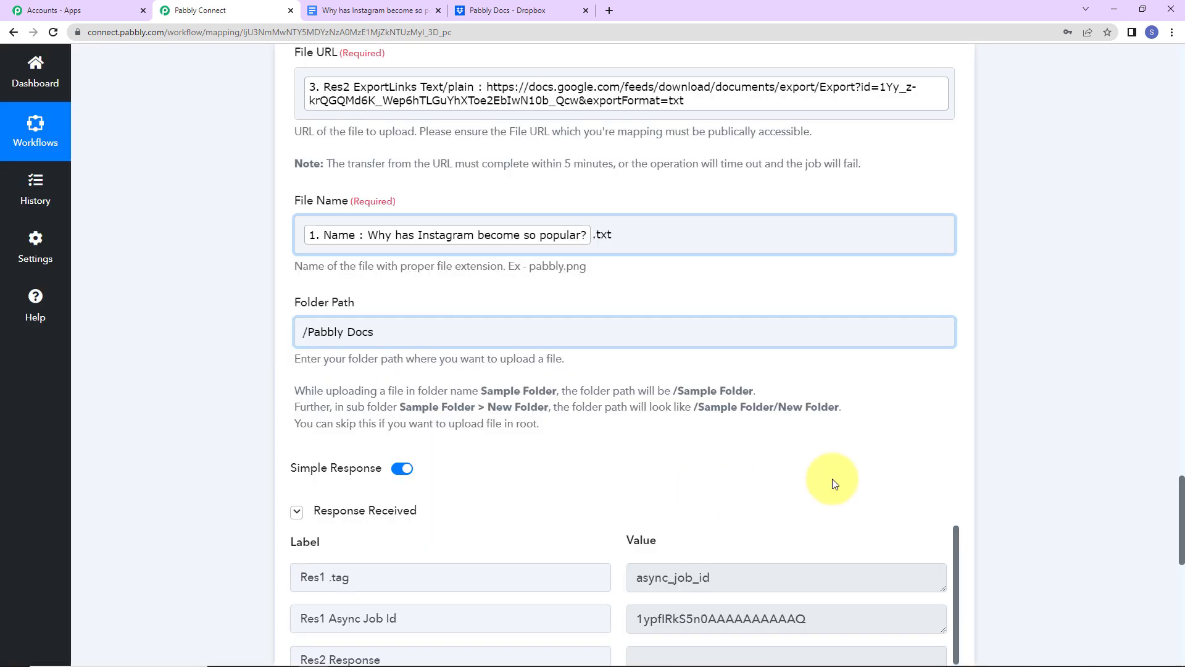
pyautogui.scroll(-5, 833, 479)
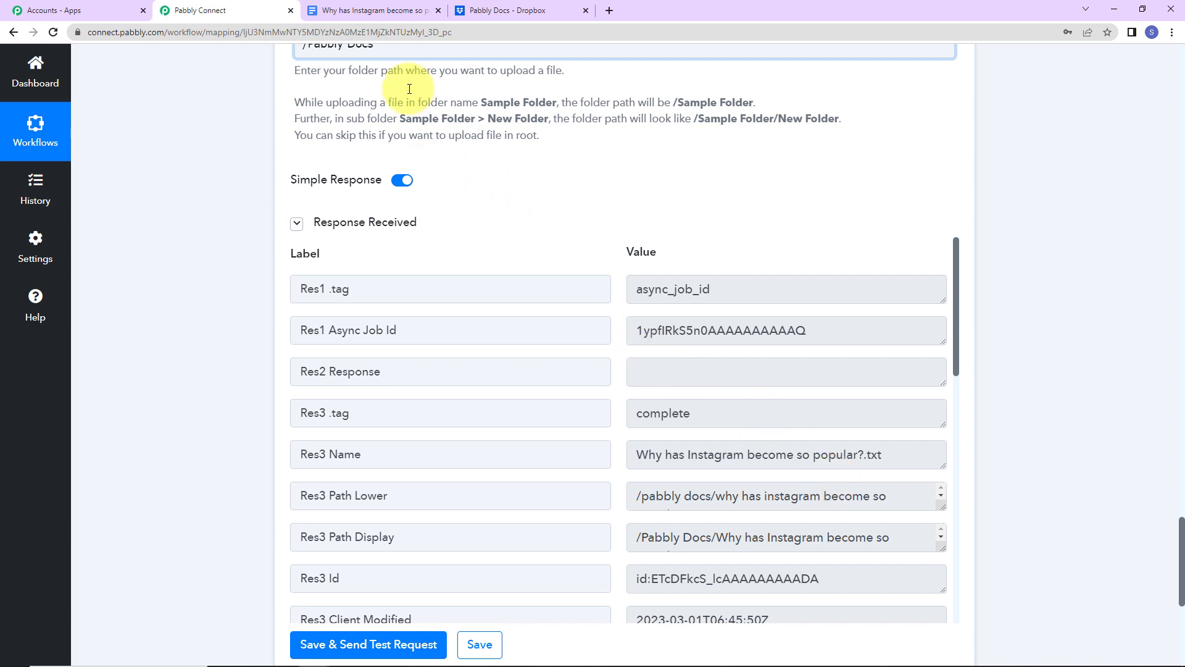
pyautogui.click(465, 7)
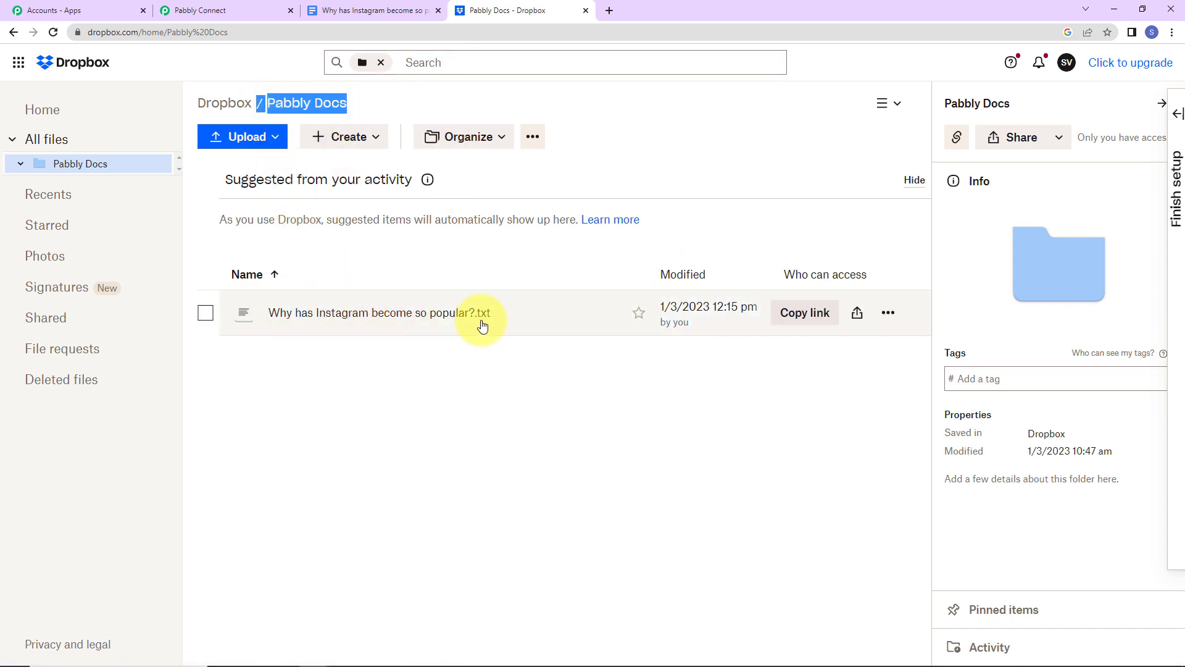
# - Preview 'Why has Instagram become so popular?.txt' in Dropbox and compare it with the original Doc
pyautogui.click(310, 314)
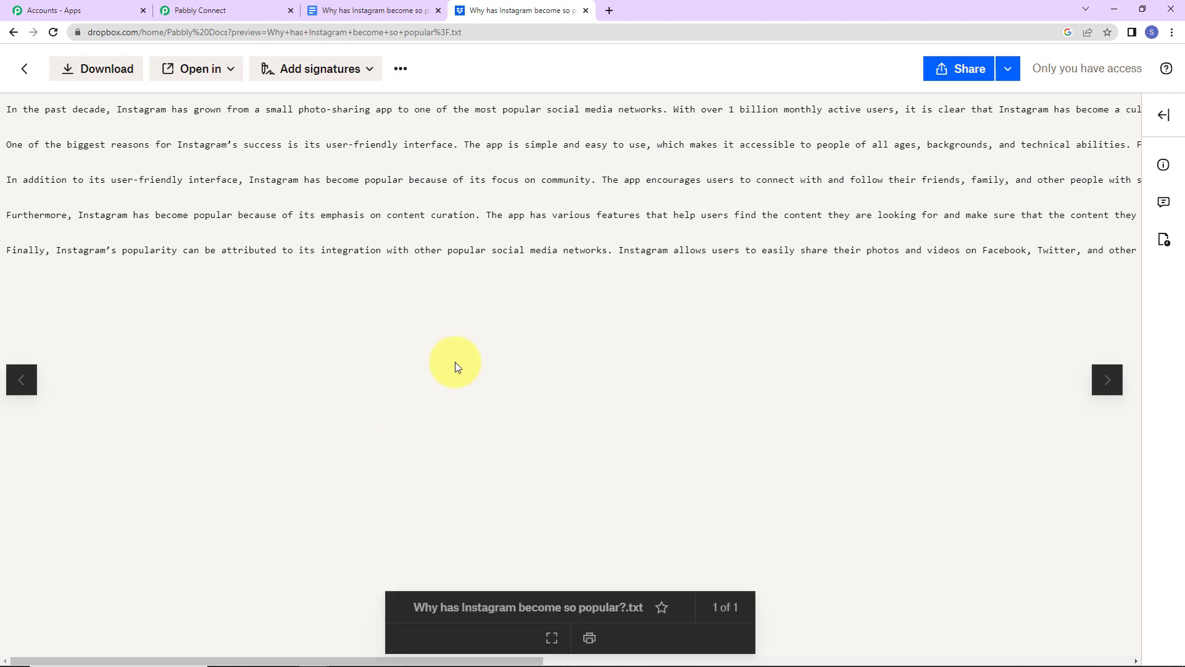
pyautogui.click(370, 11)
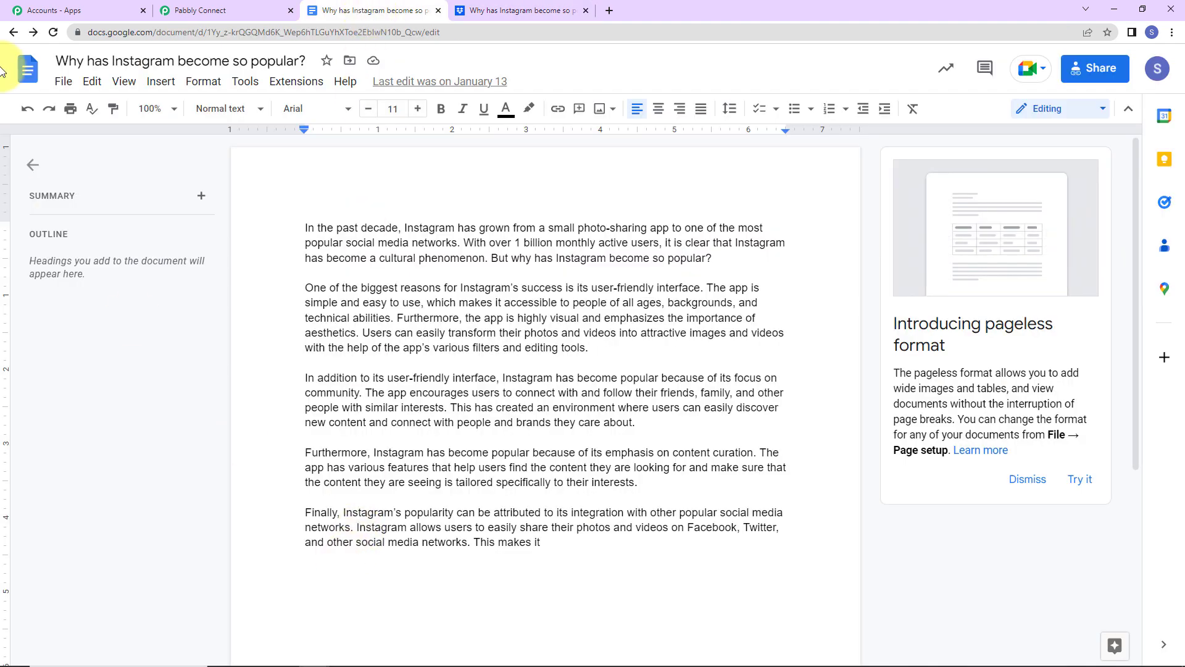
# - Create a blank Google Doc containing test text starting with 'Random document'
pyautogui.click(12, 32)
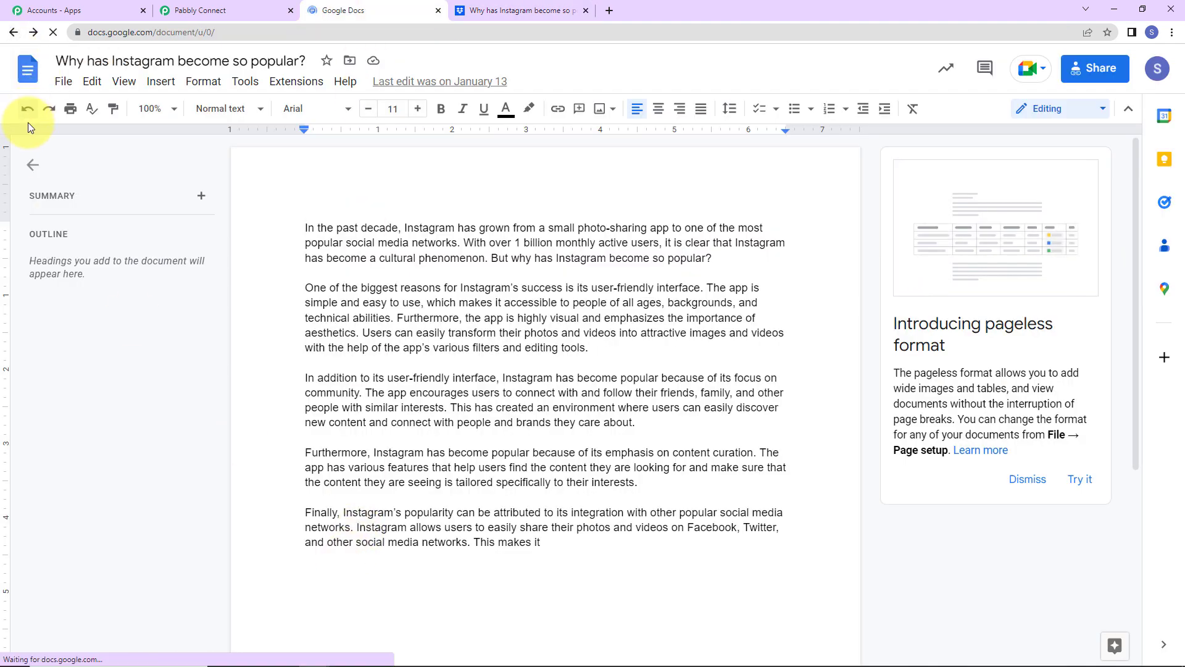
pyautogui.scroll(-1, 297, 313)
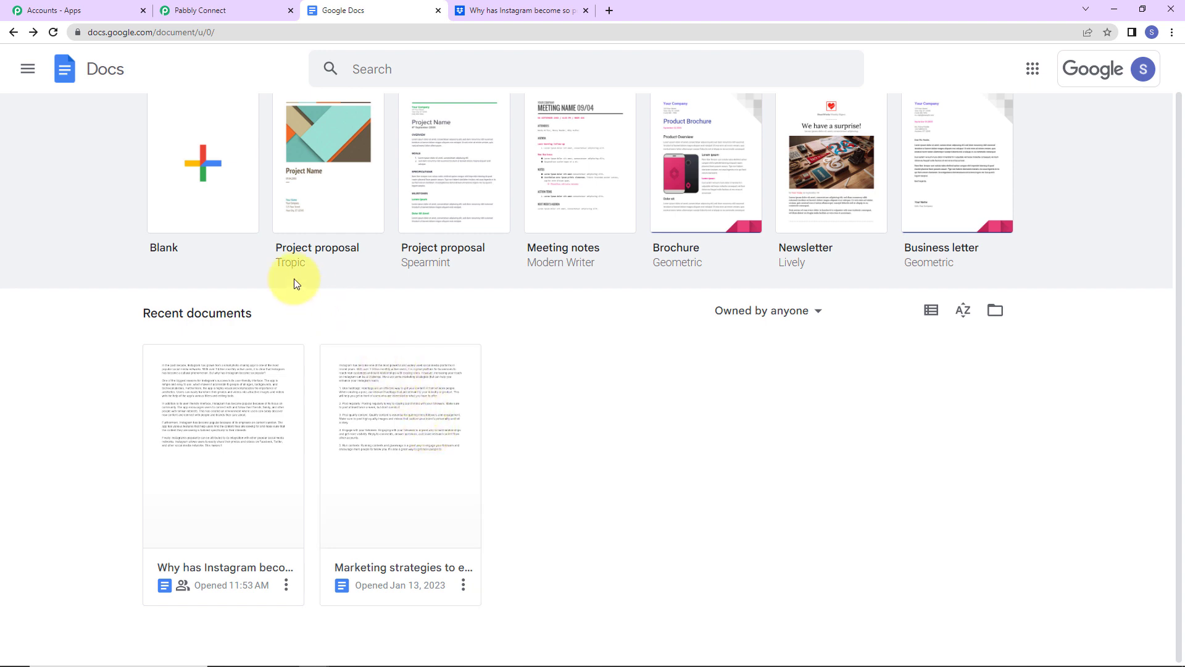
pyautogui.click(204, 164)
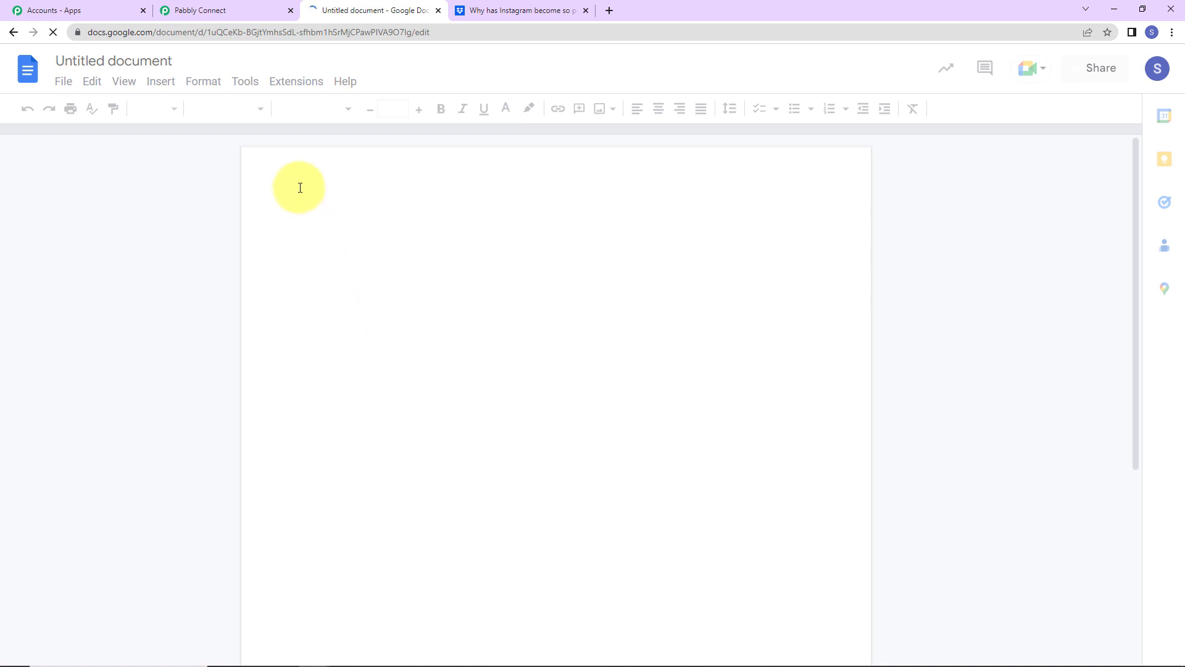
pyautogui.write('R')
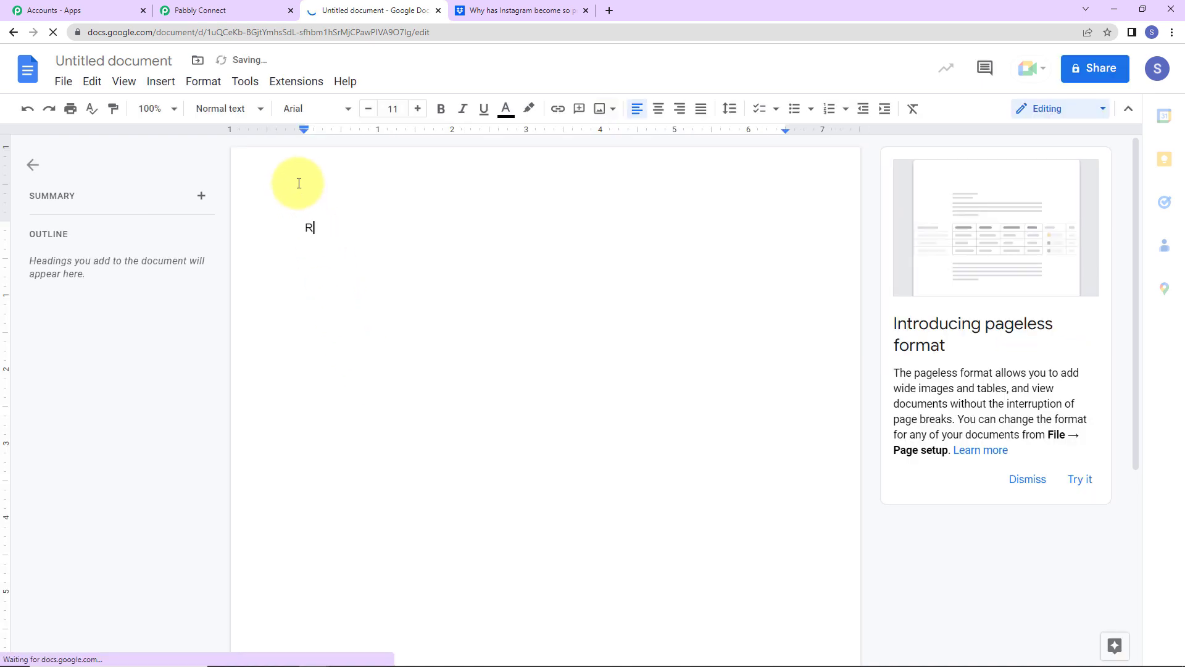
pyautogui.write('andom document')
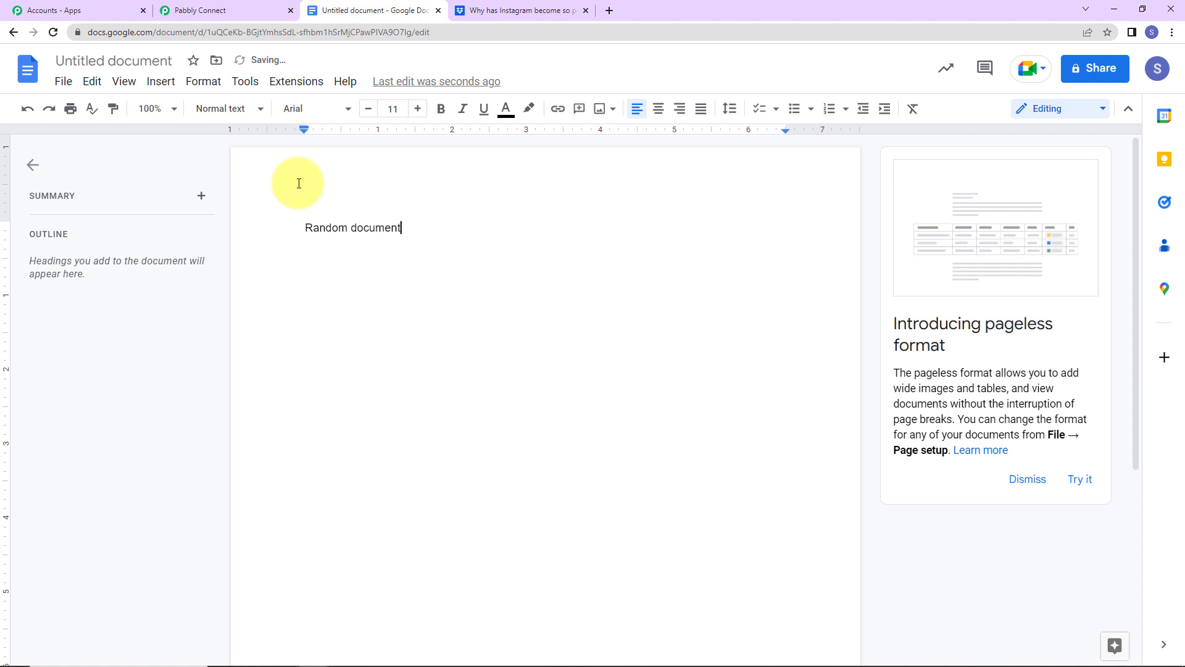
pyautogui.hotkey('ctrl', 'v')
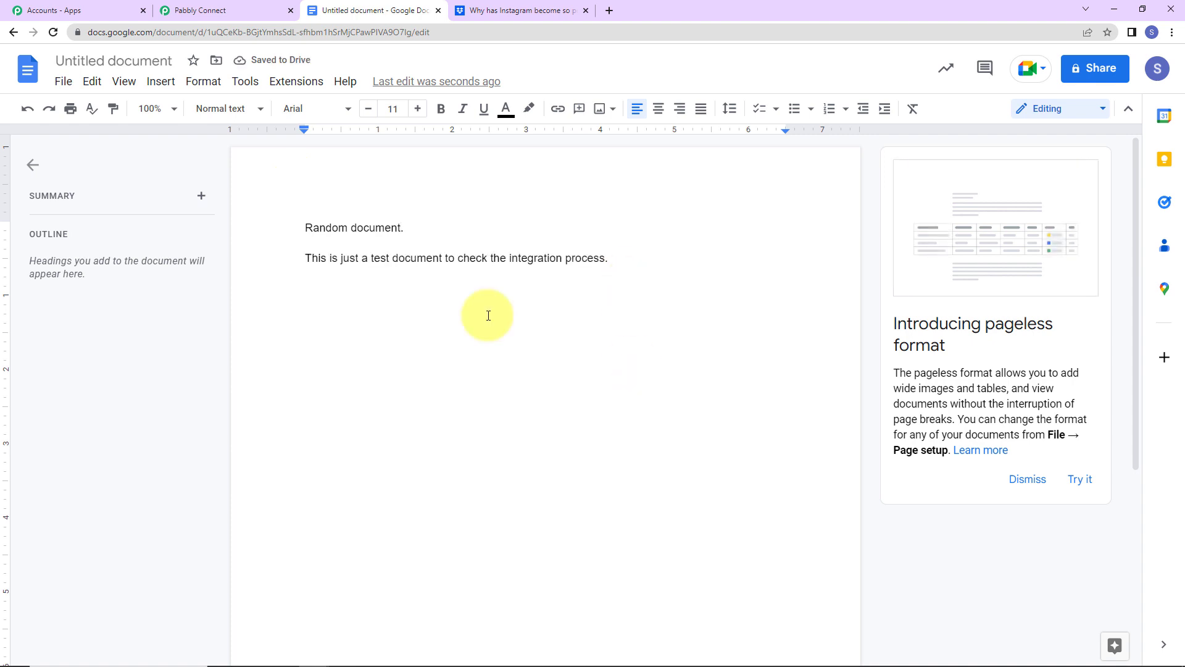
# - Title the new document 'Test Doc'
pyautogui.click(162, 60)
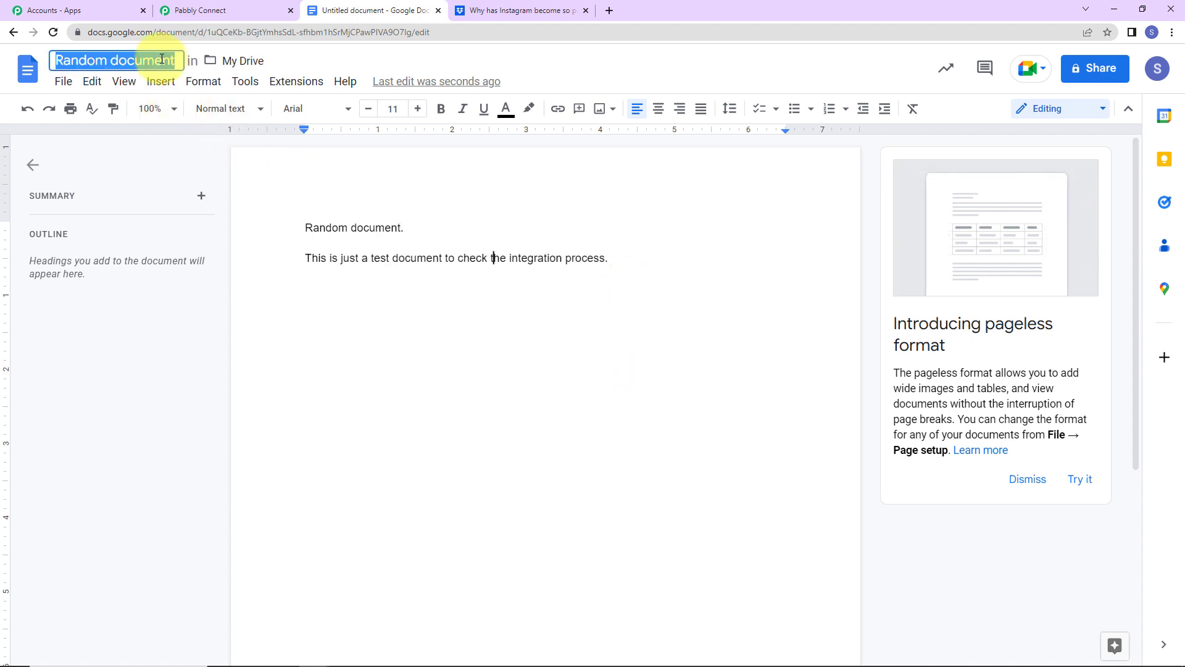
pyautogui.write('Test ')
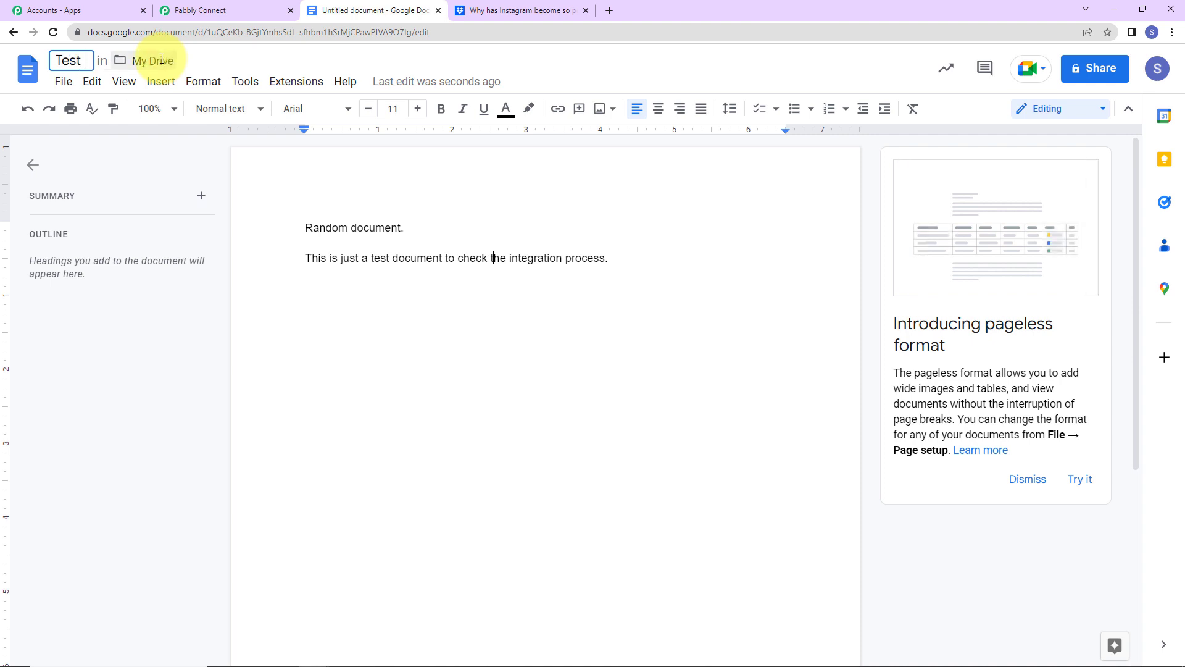
pyautogui.write('Doc')
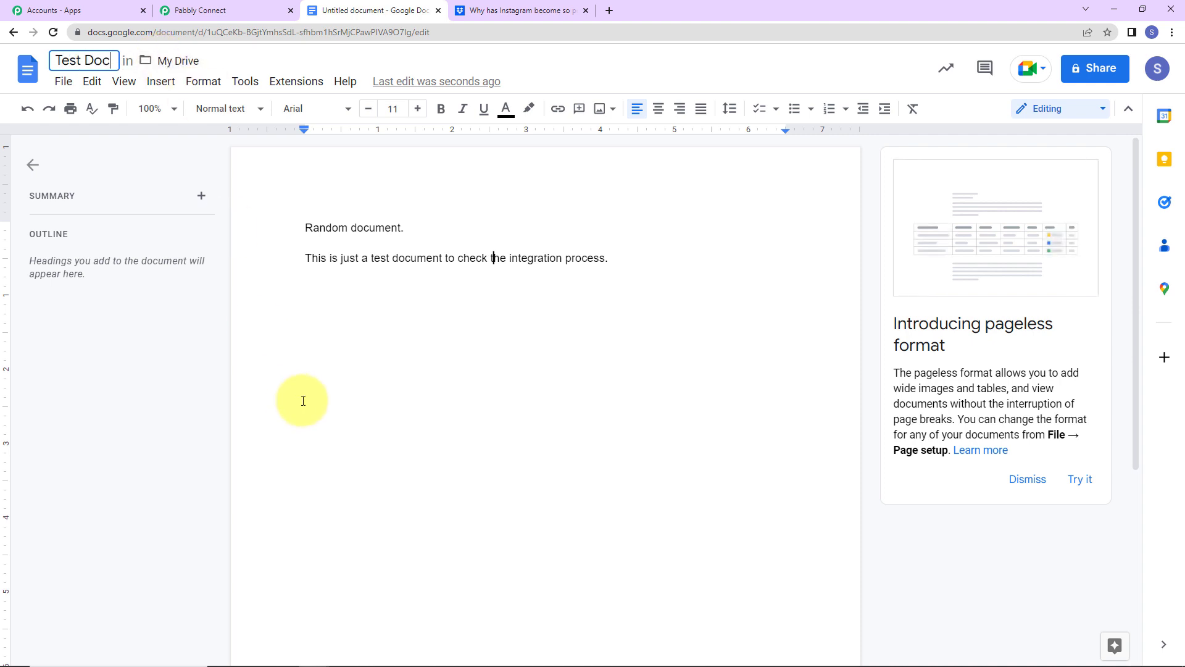
pyautogui.click(597, 410)
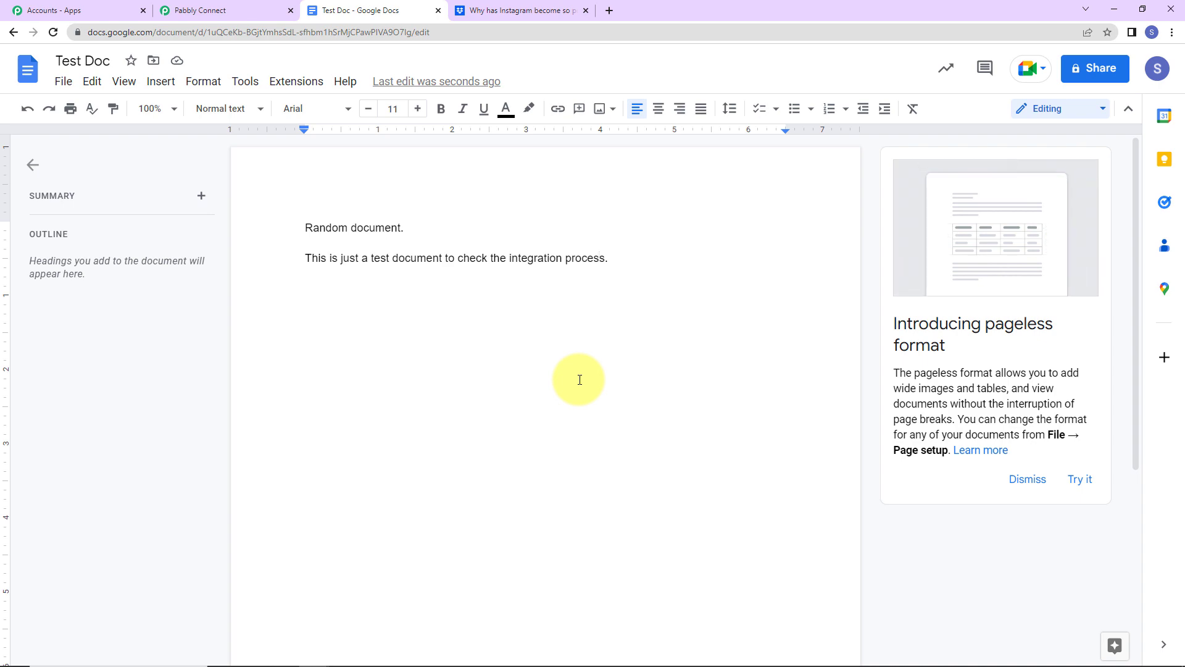
pyautogui.click(253, 11)
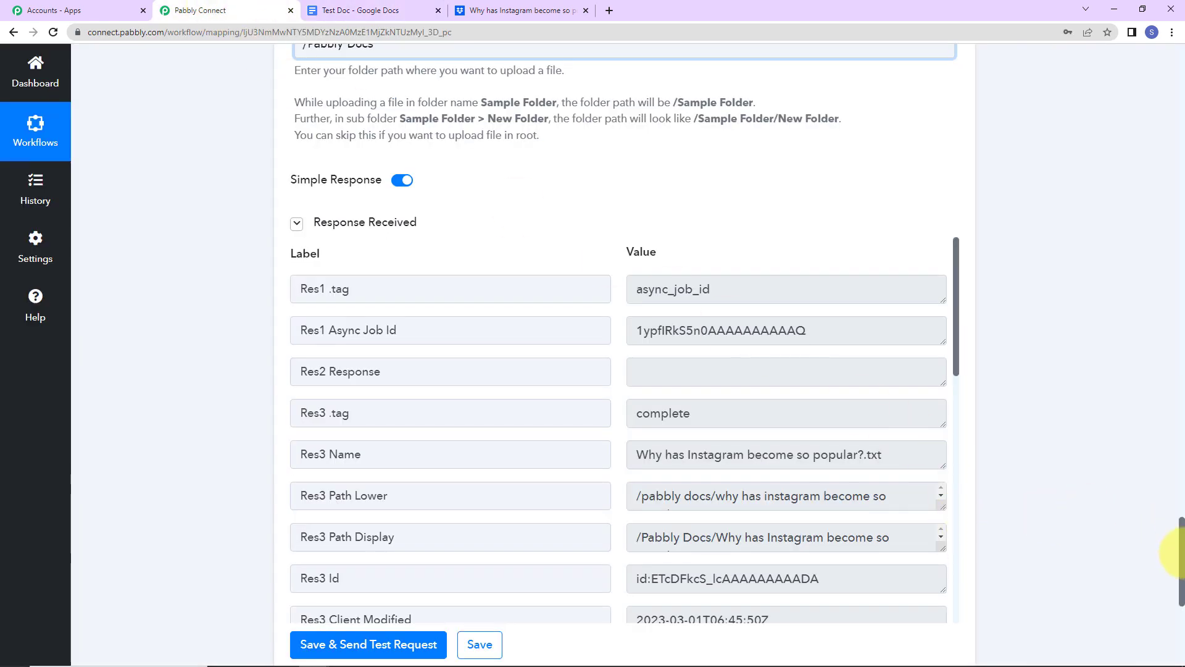
pyautogui.moveTo(1176, 543); pyautogui.dragTo(1160, 60)
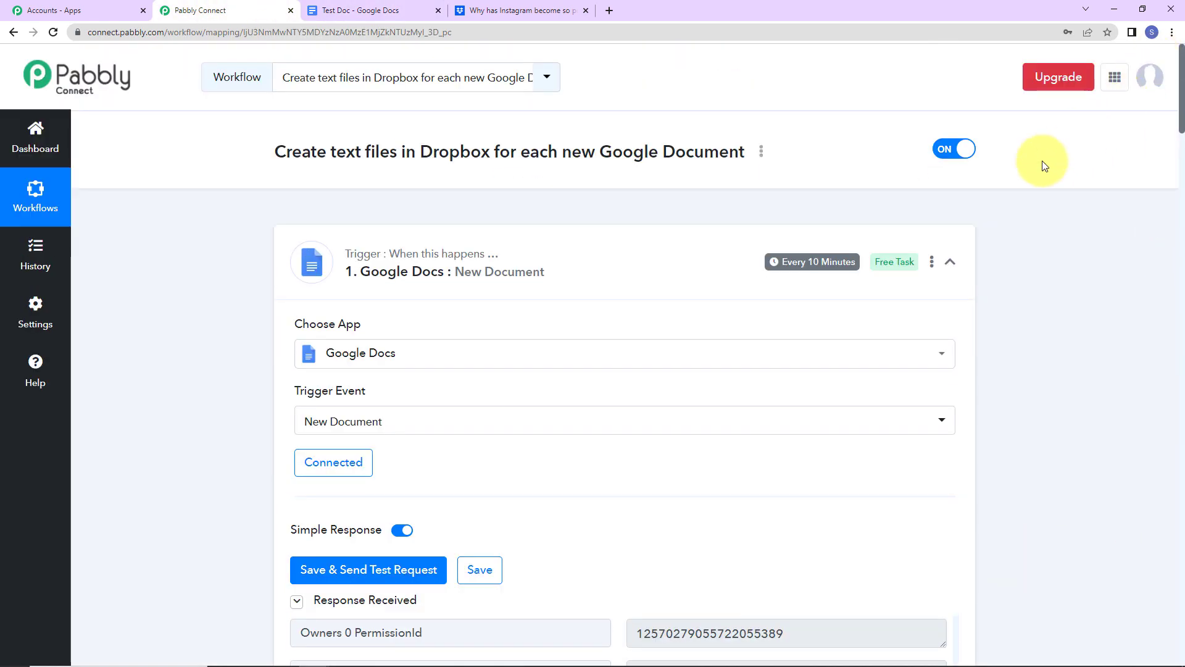
pyautogui.moveTo(366, 259)
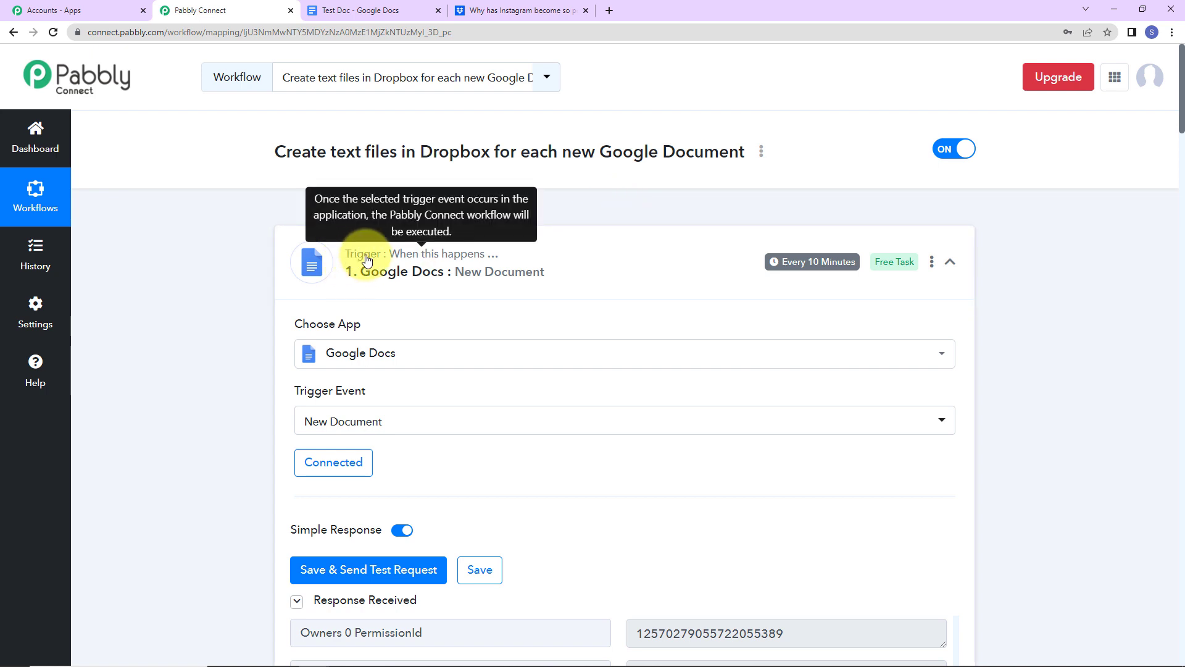
pyautogui.moveTo(852, 266)
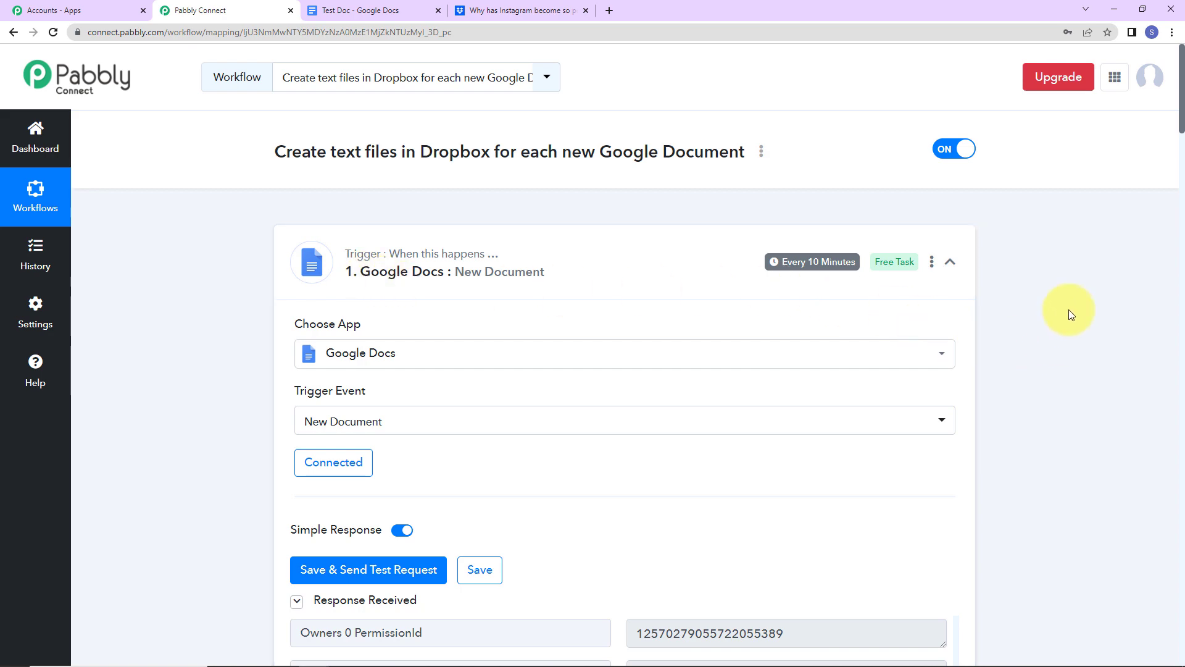
pyautogui.scroll(-18, 1069, 309)
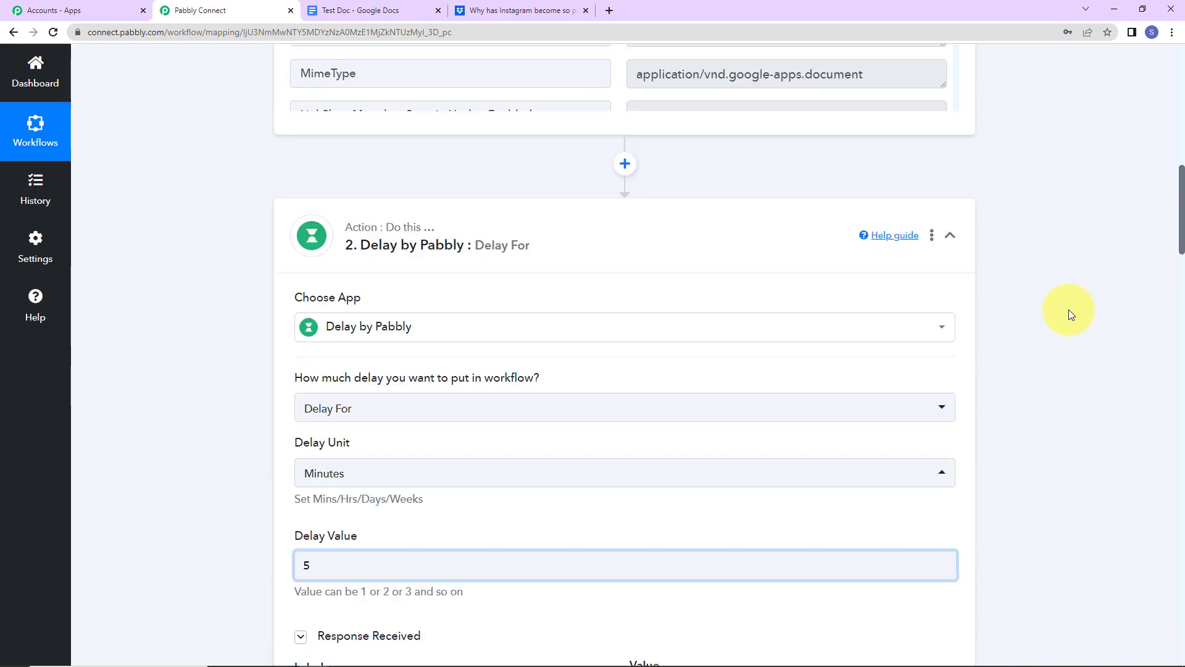
pyautogui.scroll(5, 1069, 310)
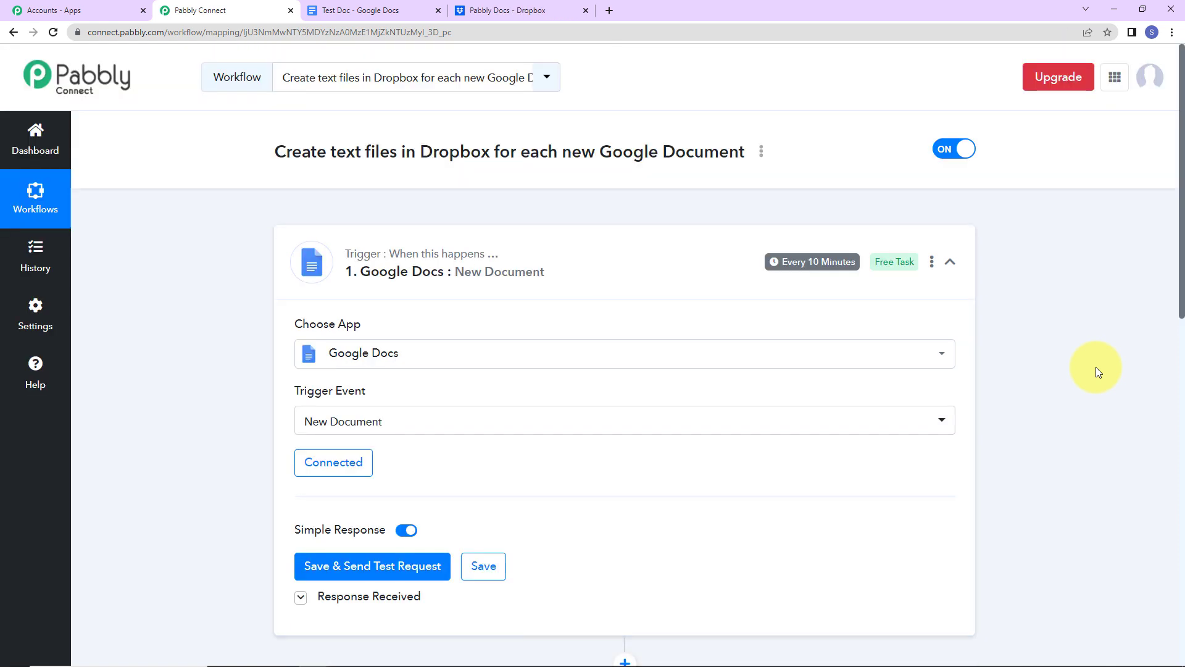
# - Preview the automatically uploaded Test Doc.txt in the Dropbox Pabbly Docs folder
pyautogui.click(524, 12)
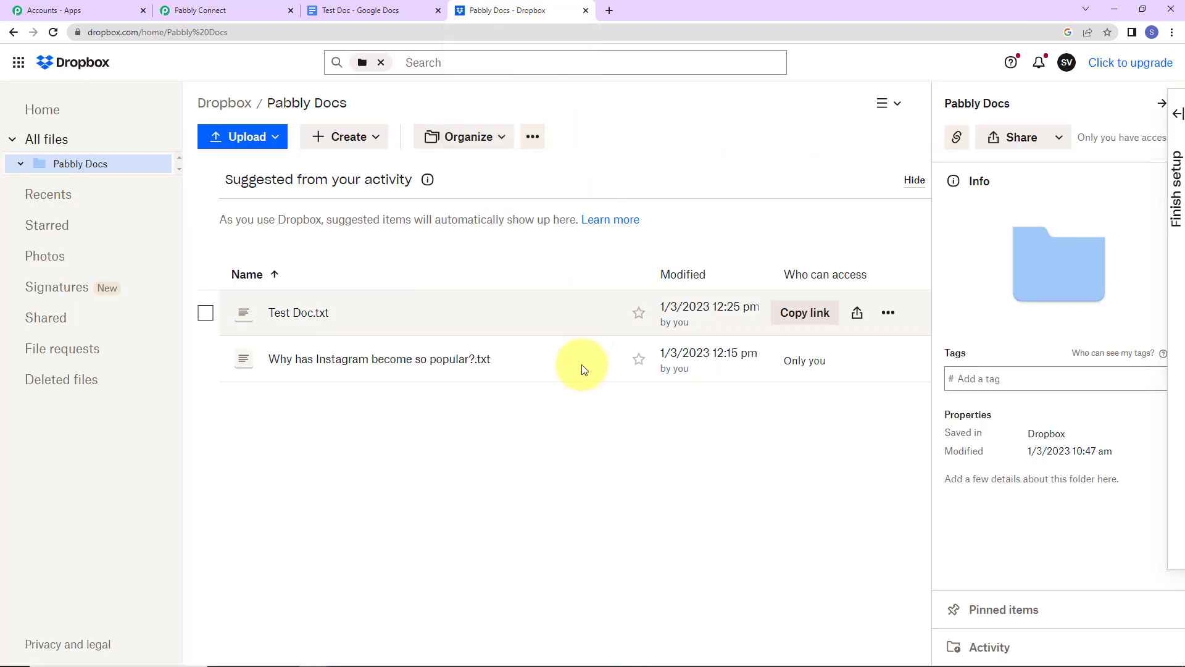
pyautogui.click(299, 312)
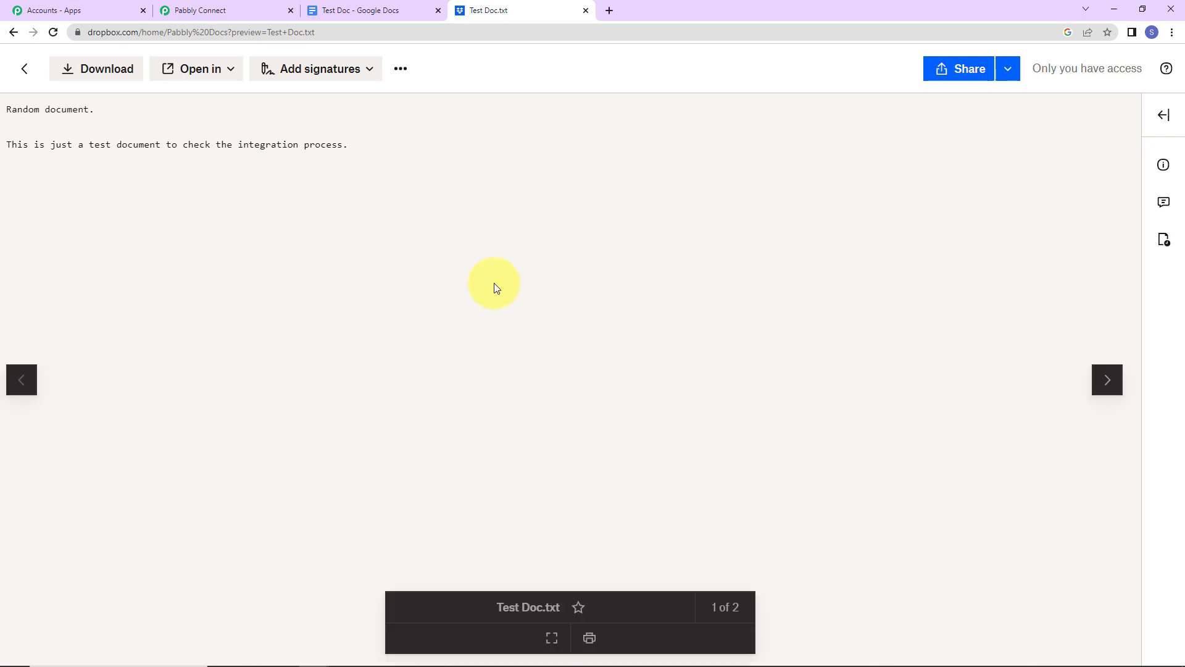
pyautogui.click(234, 8)
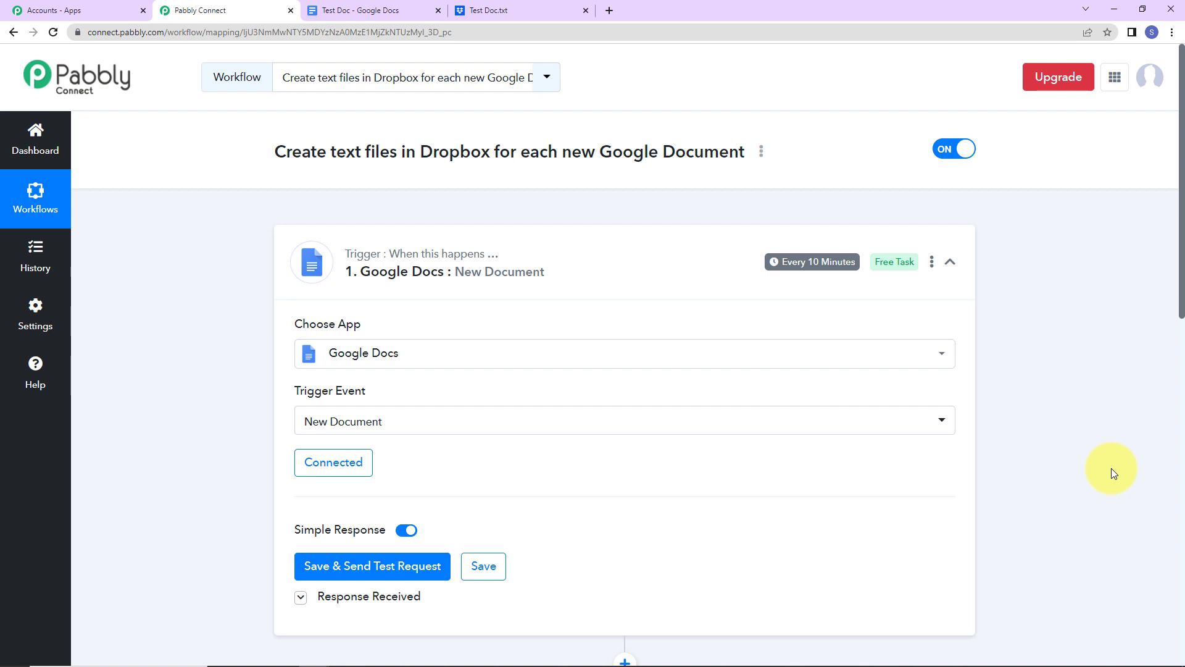
# - Collapse the Google Docs trigger card to view all four workflow steps
pyautogui.click(950, 261)
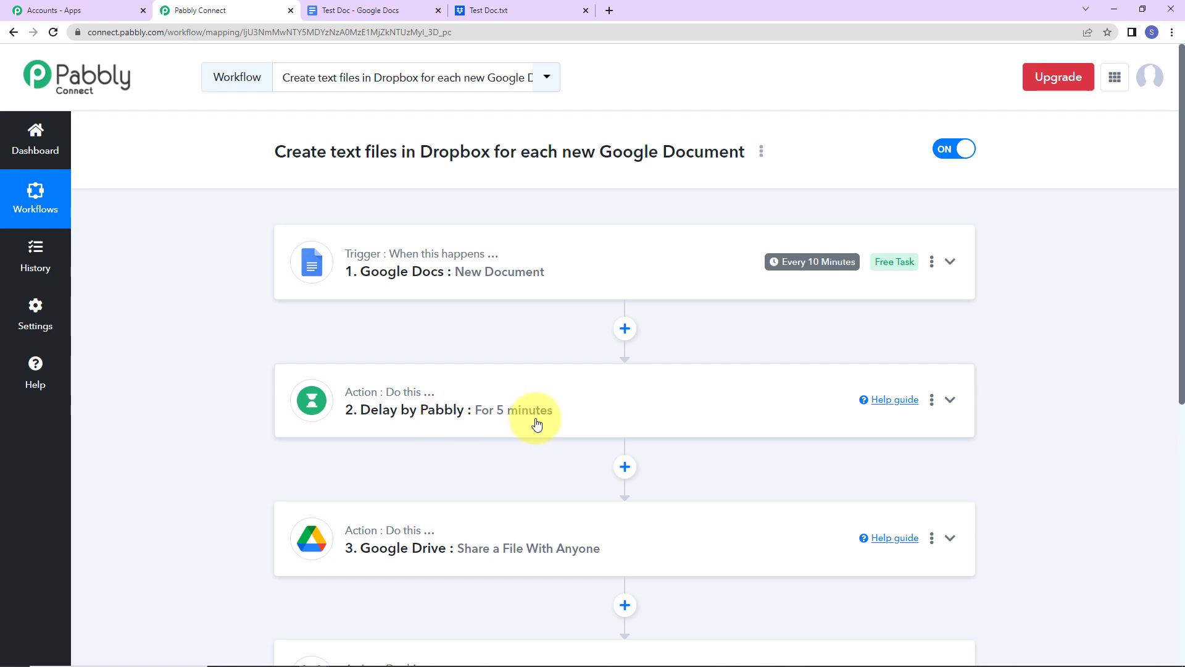
pyautogui.scroll(-2, 537, 424)
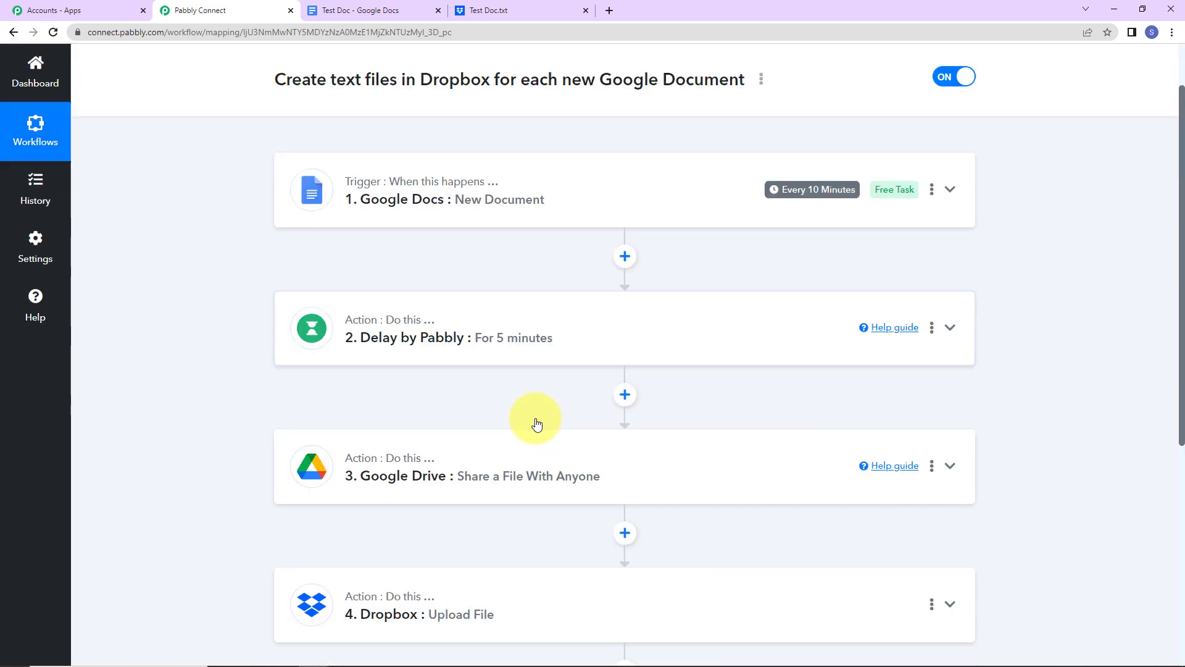